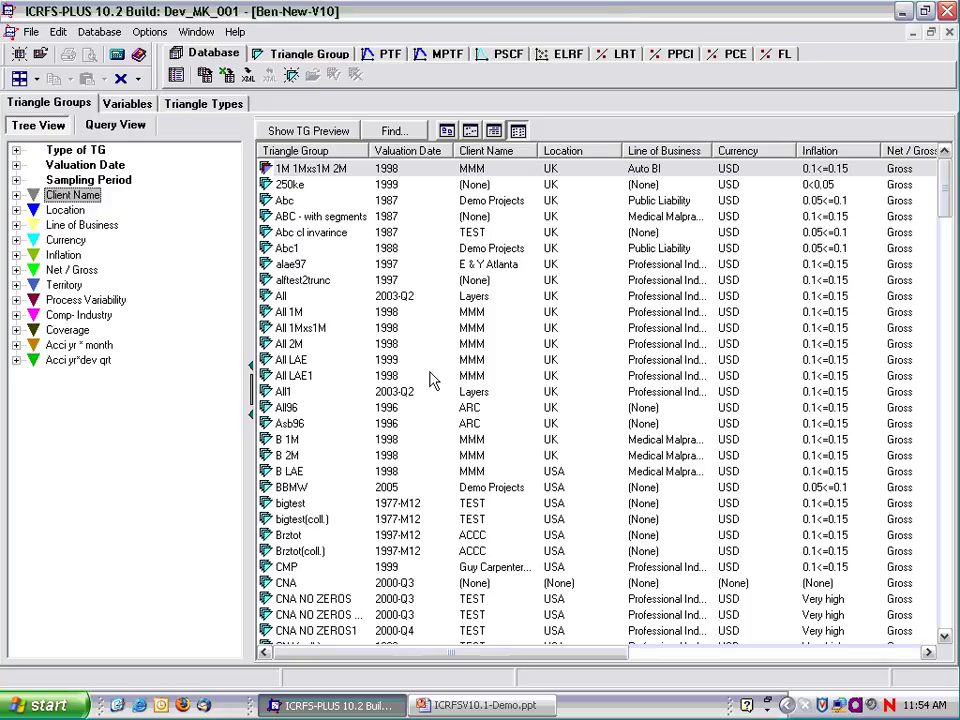
- Open the COMPA triangle group from the Demo Projects client
left_click(16, 196)
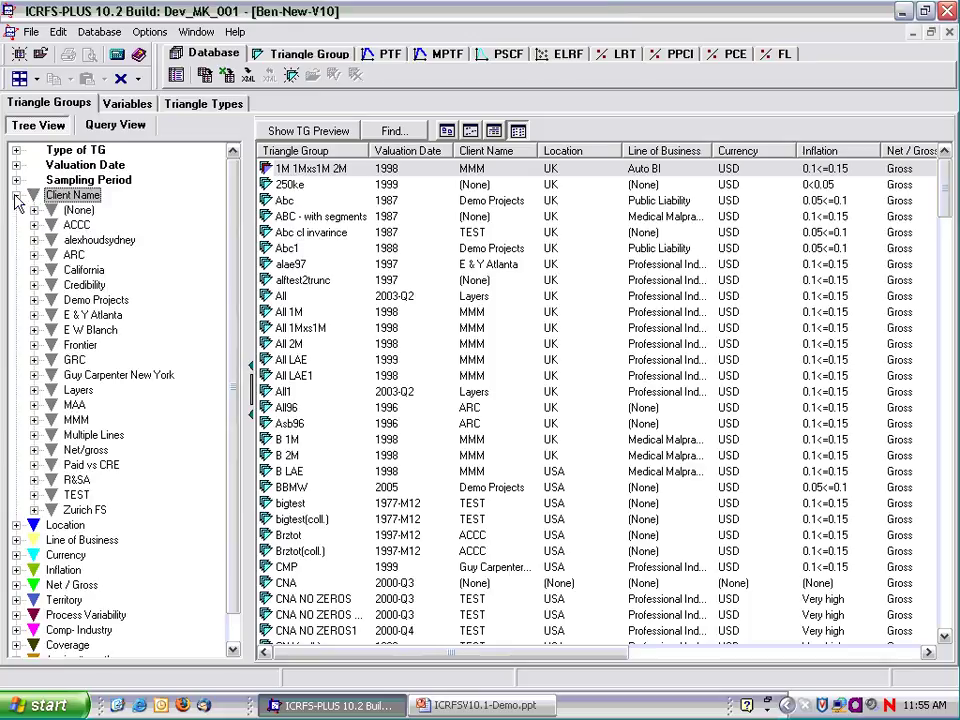
left_click(90, 301)
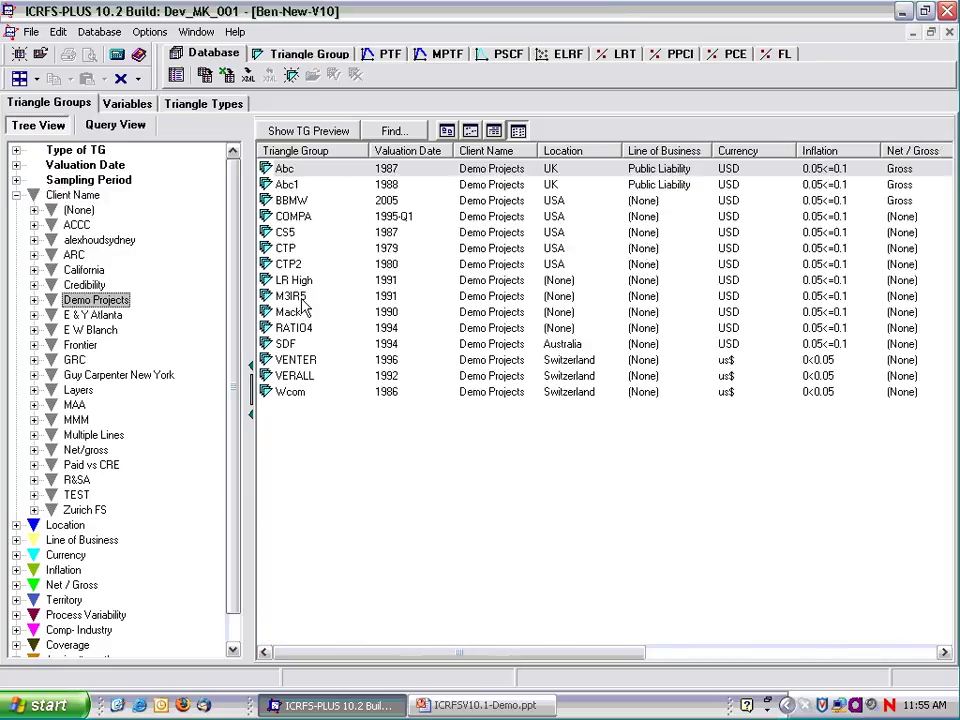
left_click(295, 220)
double_click(293, 220)
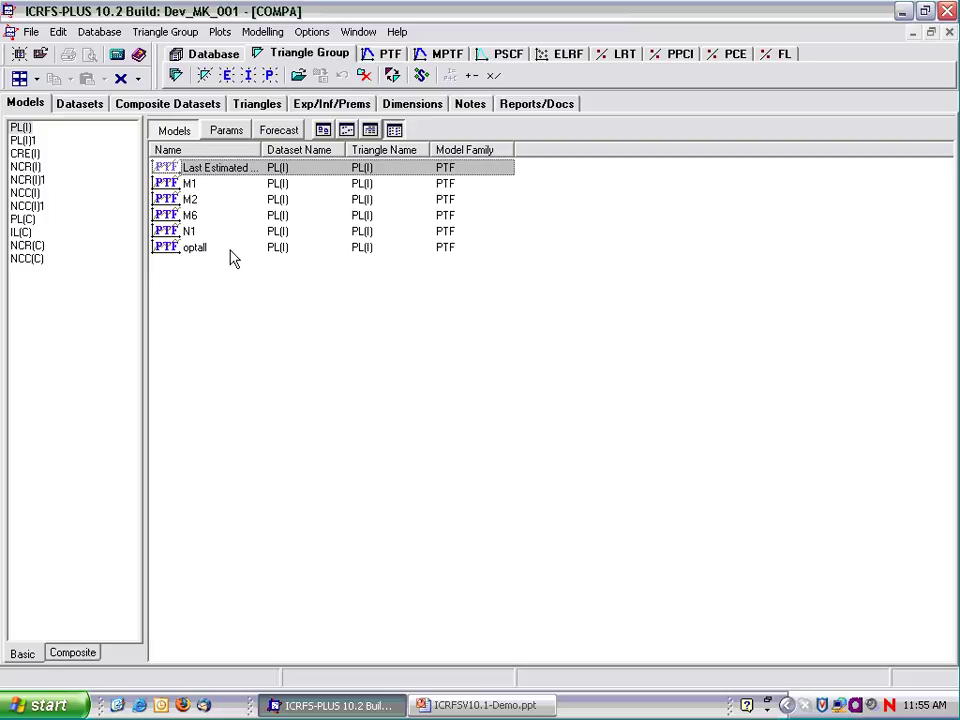
- Open the PL(I) triangle, look through its incremental paid losses across the development quarters, and close it
double_click(20, 127)
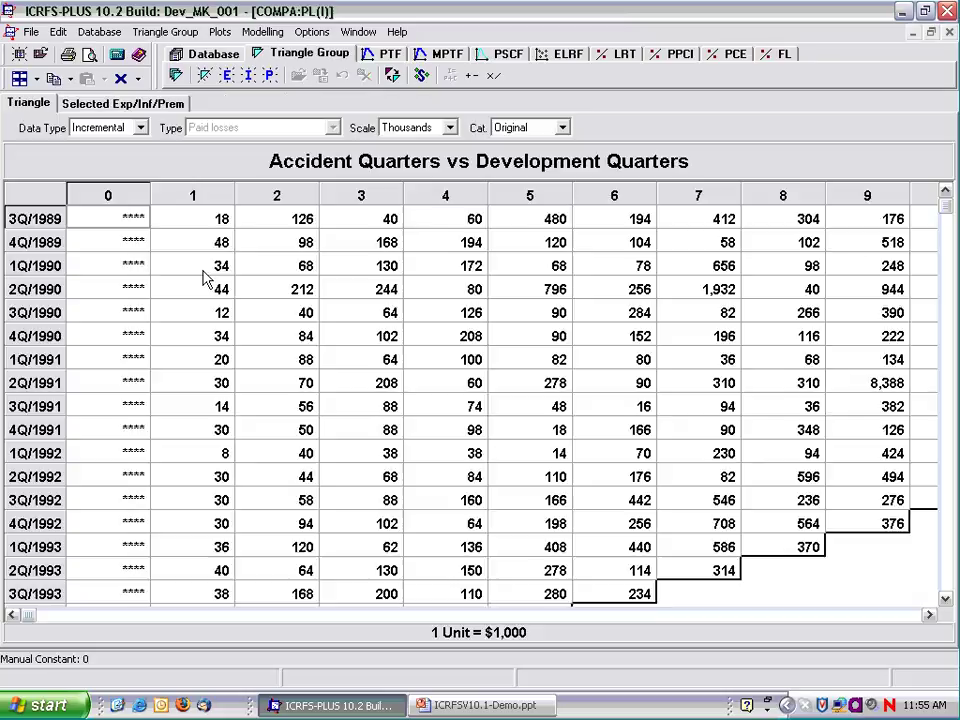
left_click(929, 615)
left_click(929, 615)
left_click(929, 615)
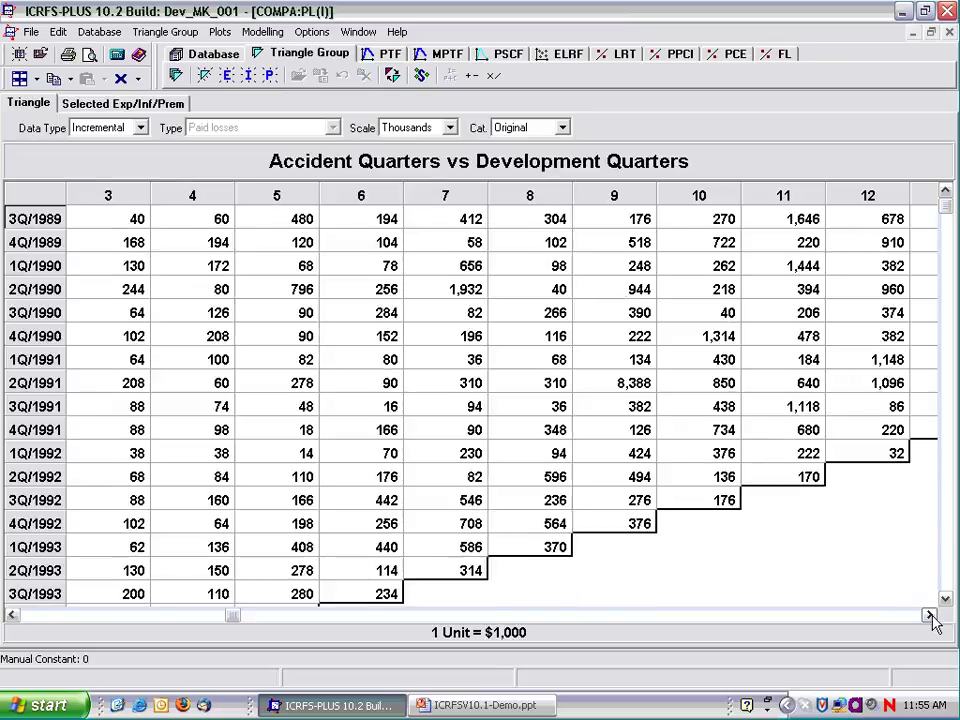
left_click(929, 615)
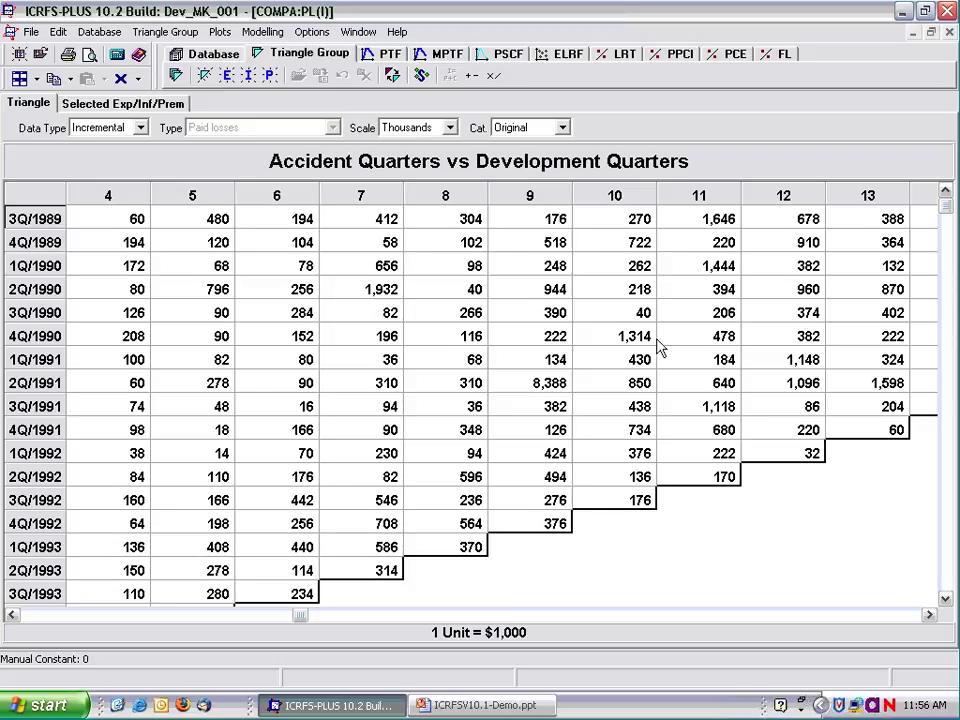
left_click(948, 33)
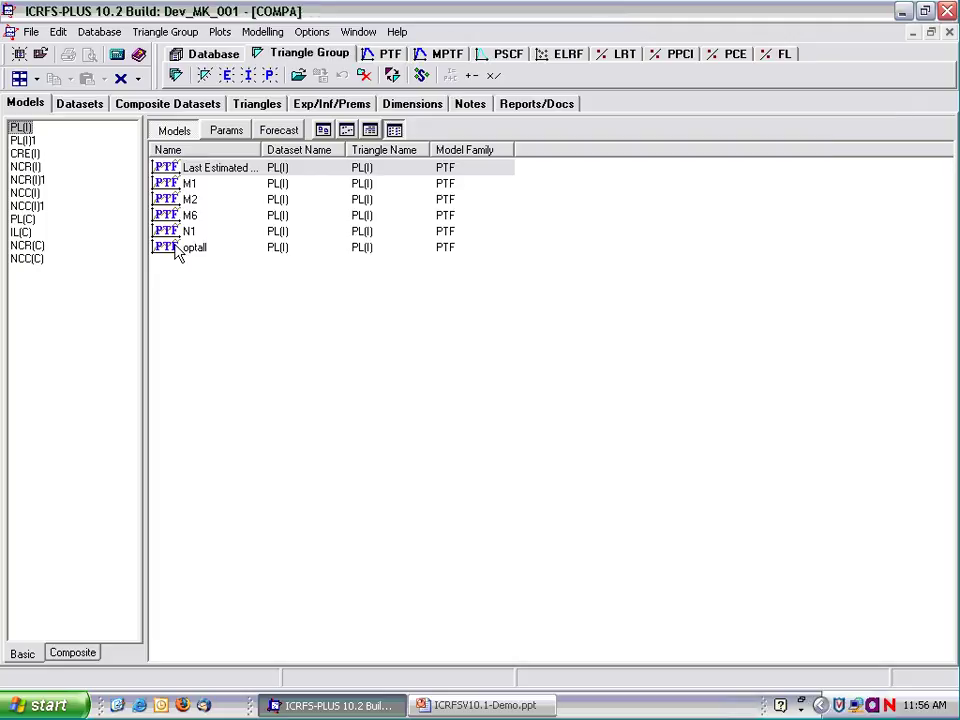
- Open the optall PTF model and show its accident quarter trends beside the weighted residuals versus accident quarter
left_click(175, 250)
double_click(175, 250)
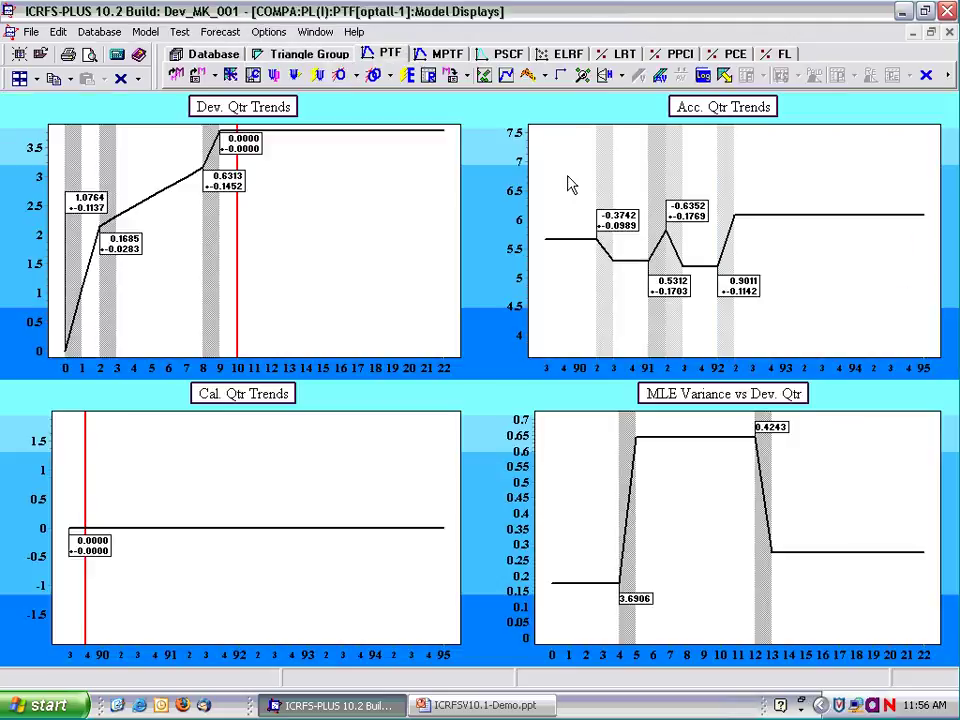
left_click(36, 79)
left_click(40, 147)
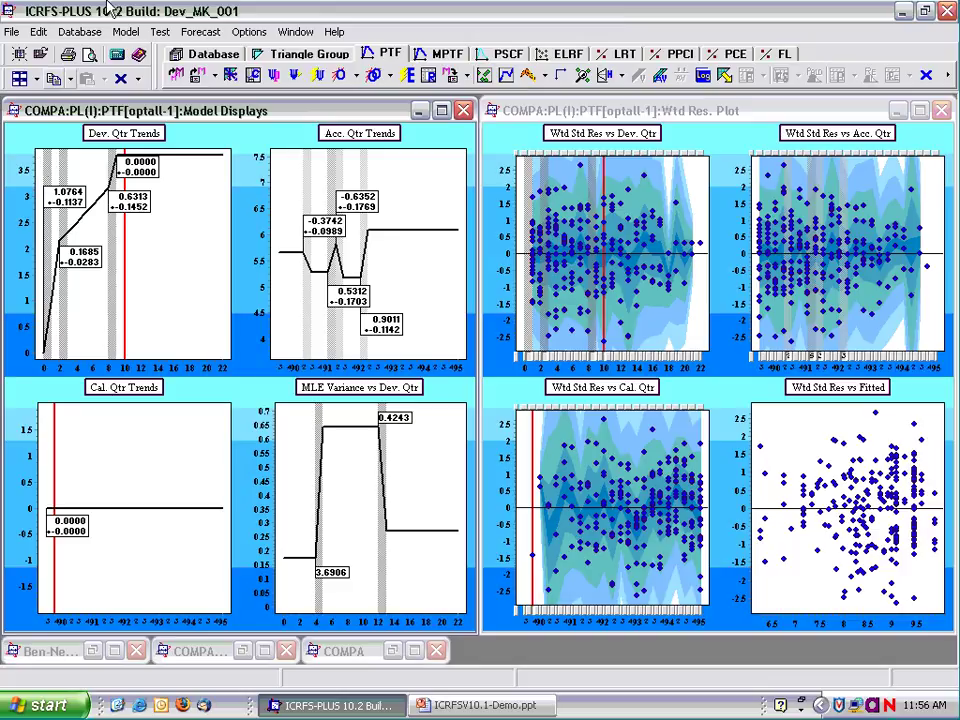
double_click(261, 125)
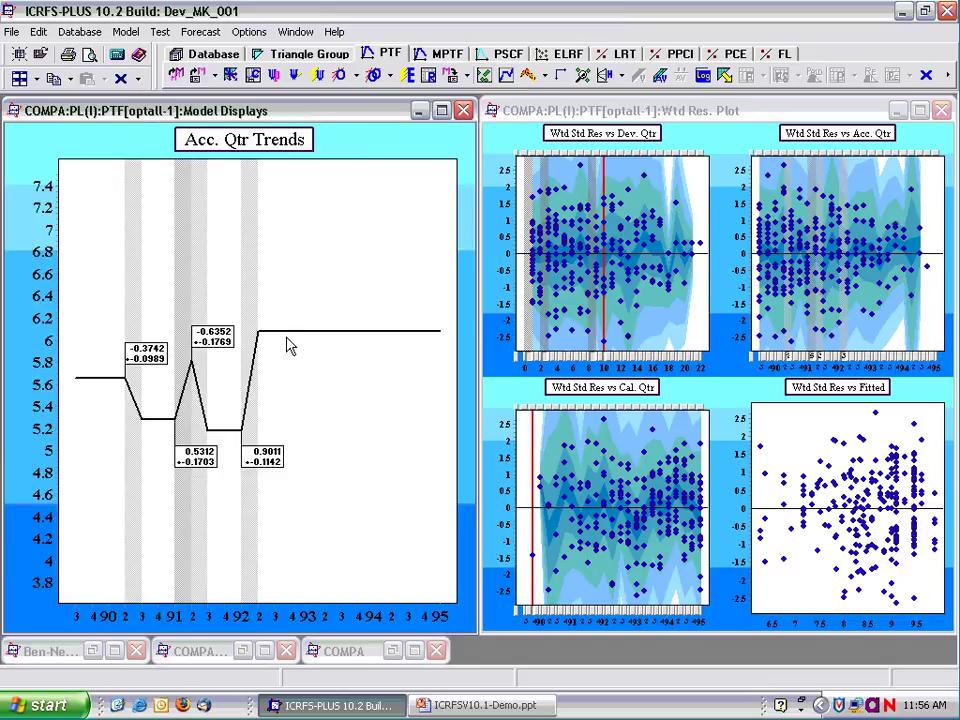
double_click(798, 131)
- Remove all accident quarter trend parameters from the model and re-estimate it
left_click(541, 597)
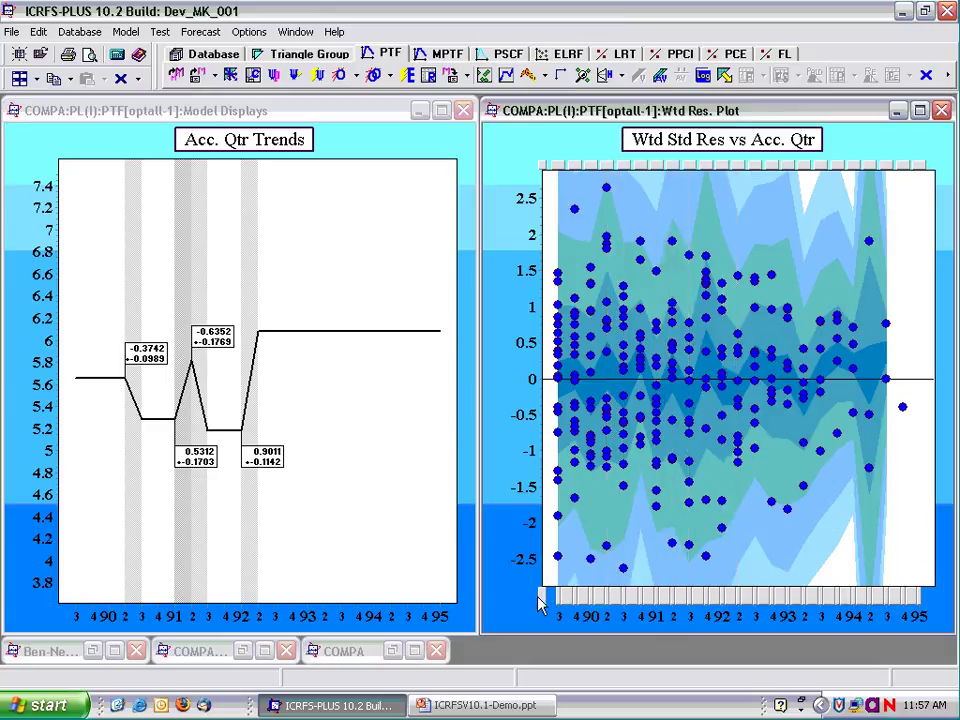
left_click(411, 79)
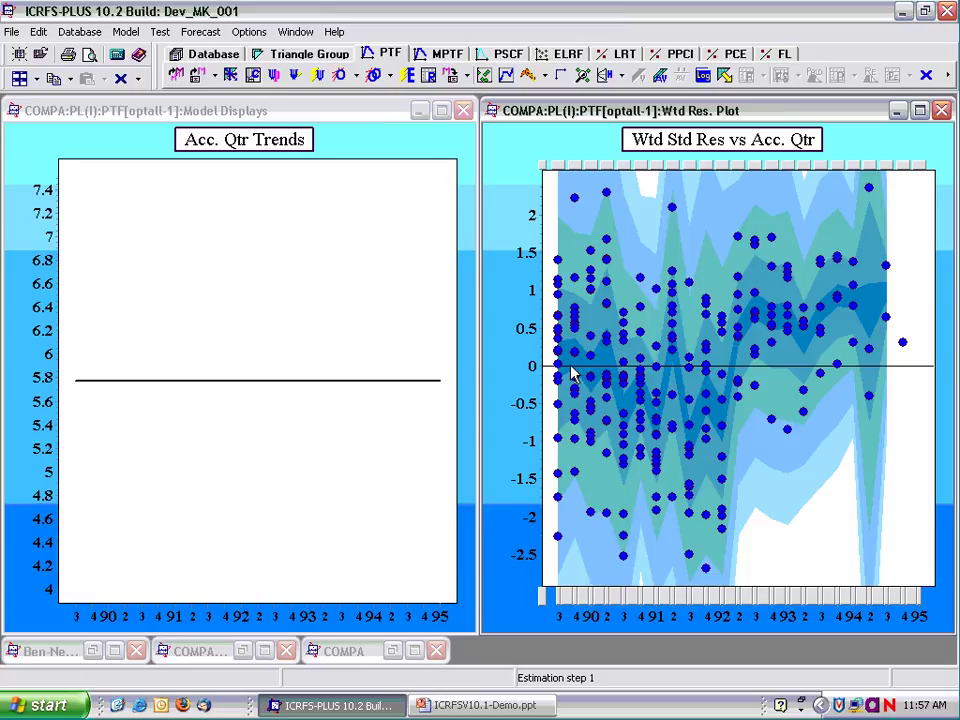
left_click(671, 333)
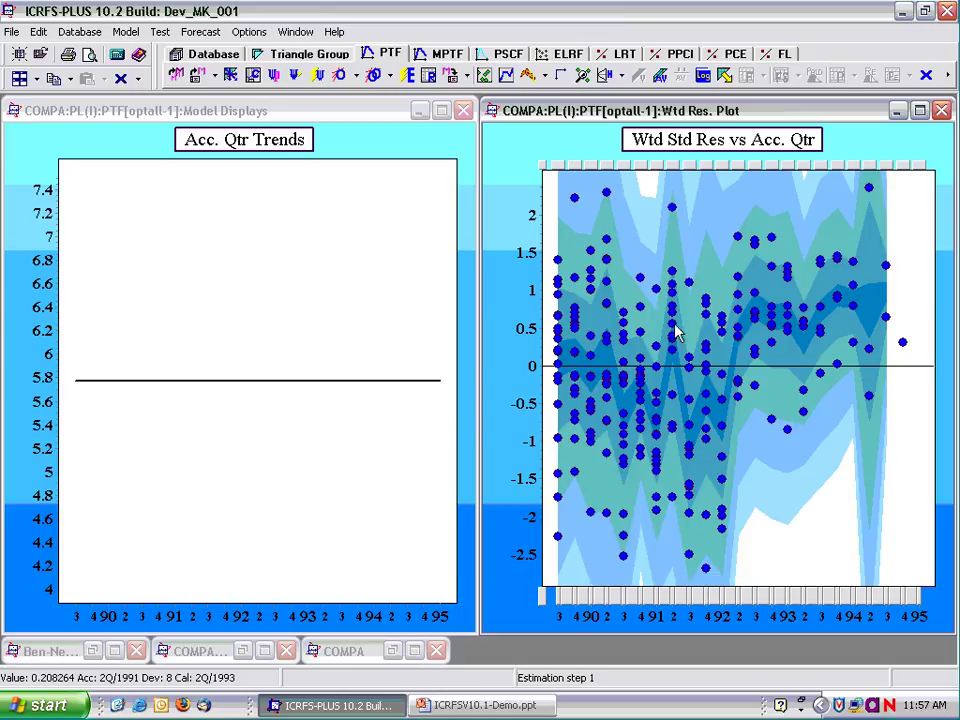
- Retrieve the original optall model from the log book and close the log book
left_click(703, 75)
double_click(724, 210)
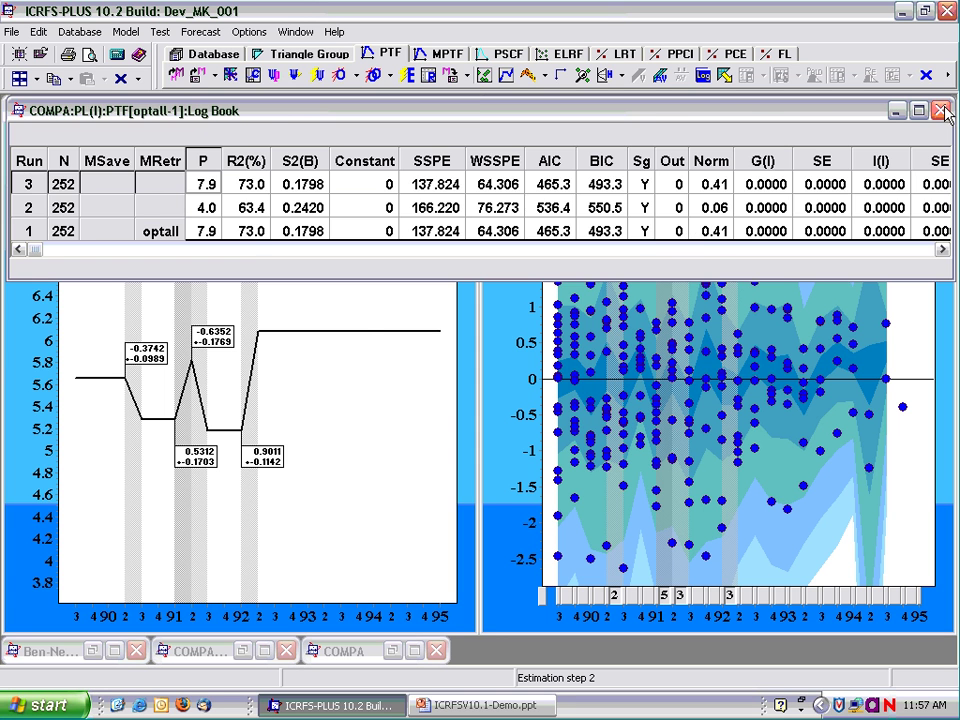
left_click(704, 77)
- Show the calendar quarter trends beside the weighted residuals versus calendar quarter
double_click(305, 148)
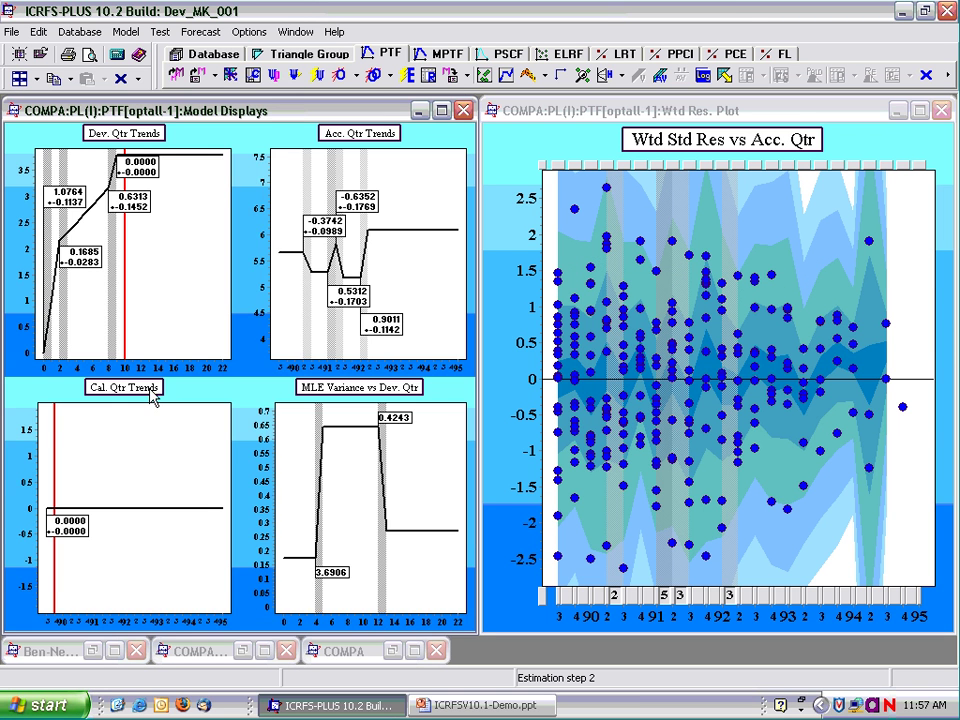
double_click(156, 390)
double_click(657, 165)
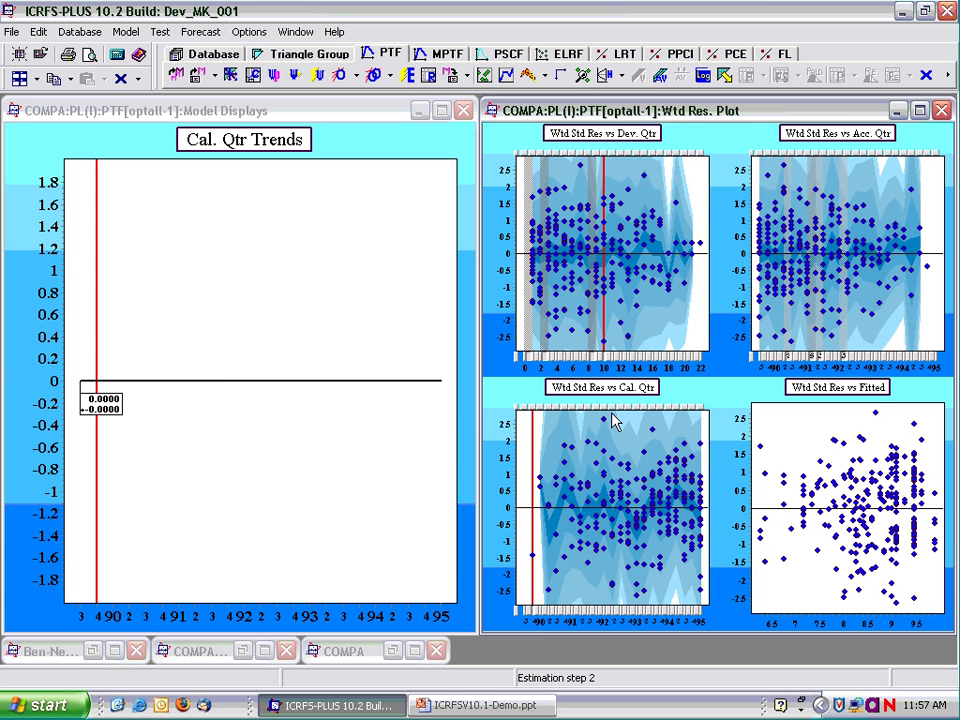
double_click(615, 397)
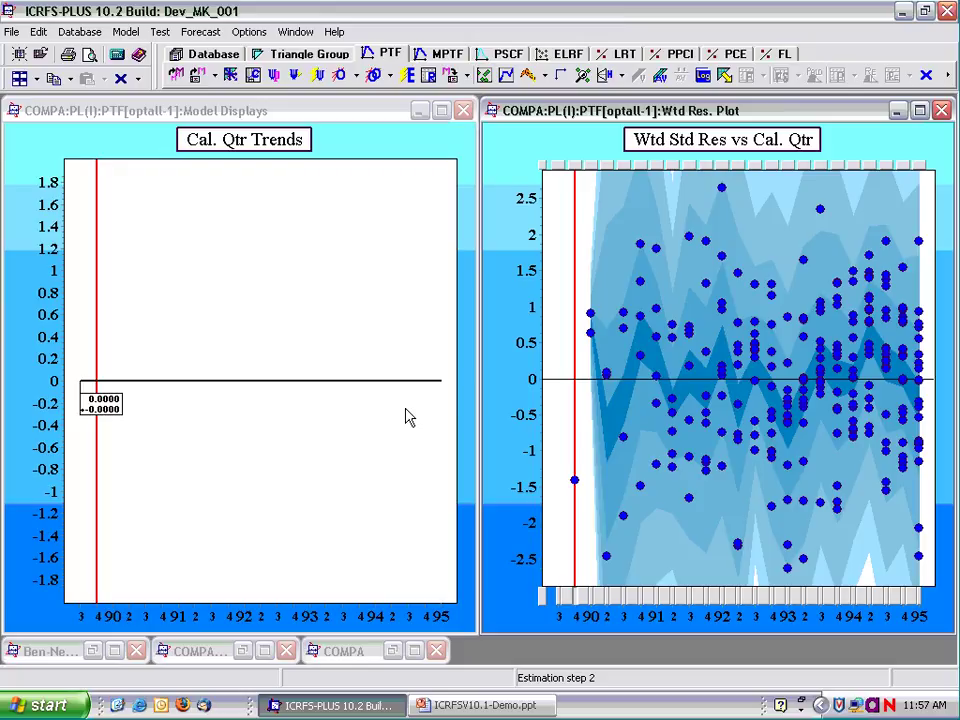
- Enlarge the MLE Variance vs Dev. Qtr display and maximise its window
double_click(284, 143)
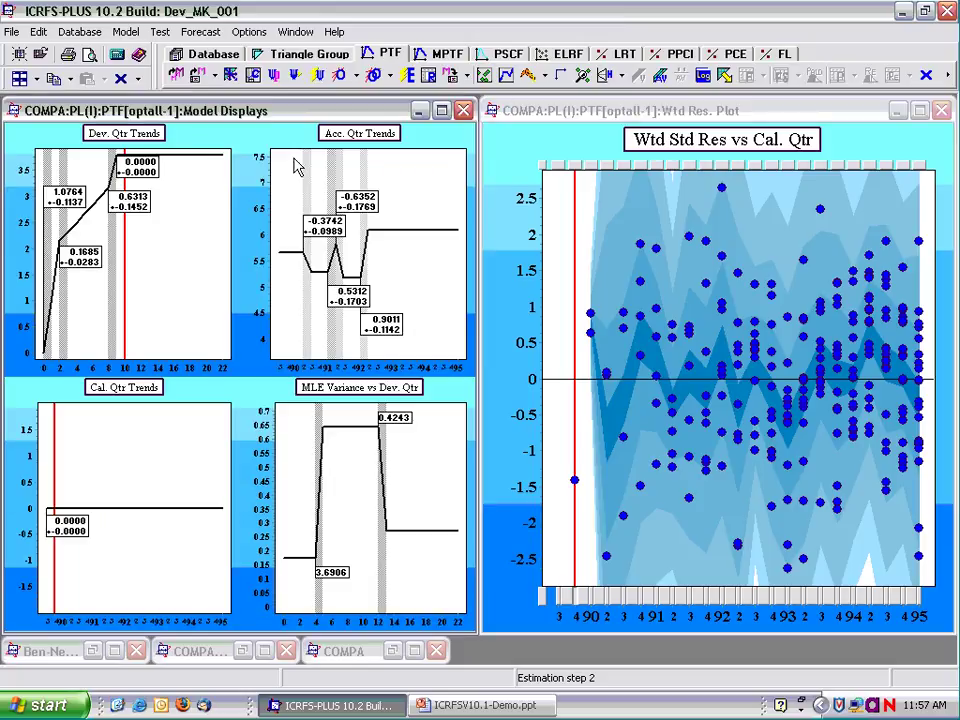
double_click(287, 302)
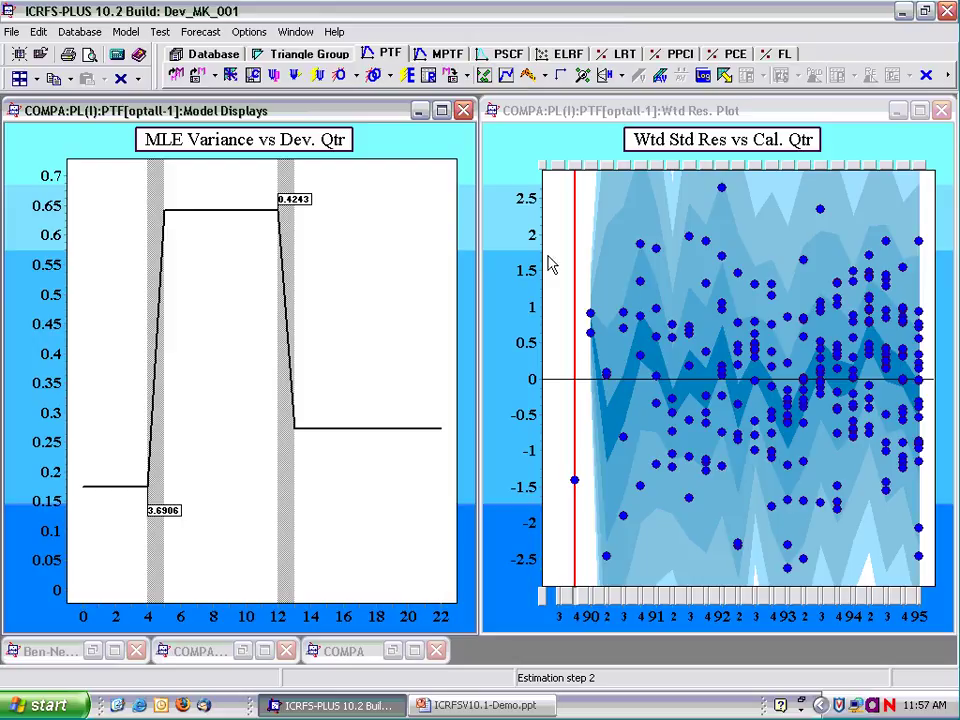
left_click(441, 110)
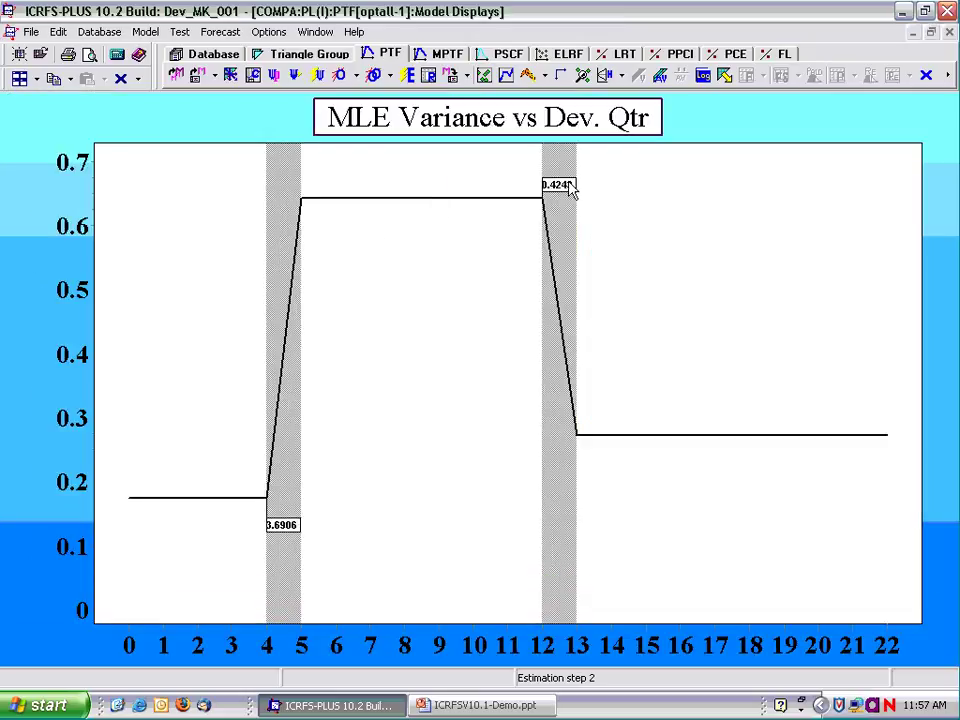
- Examine the diagnostic plots of the weighted residuals, close them, and return to all four model displays
left_click(583, 77)
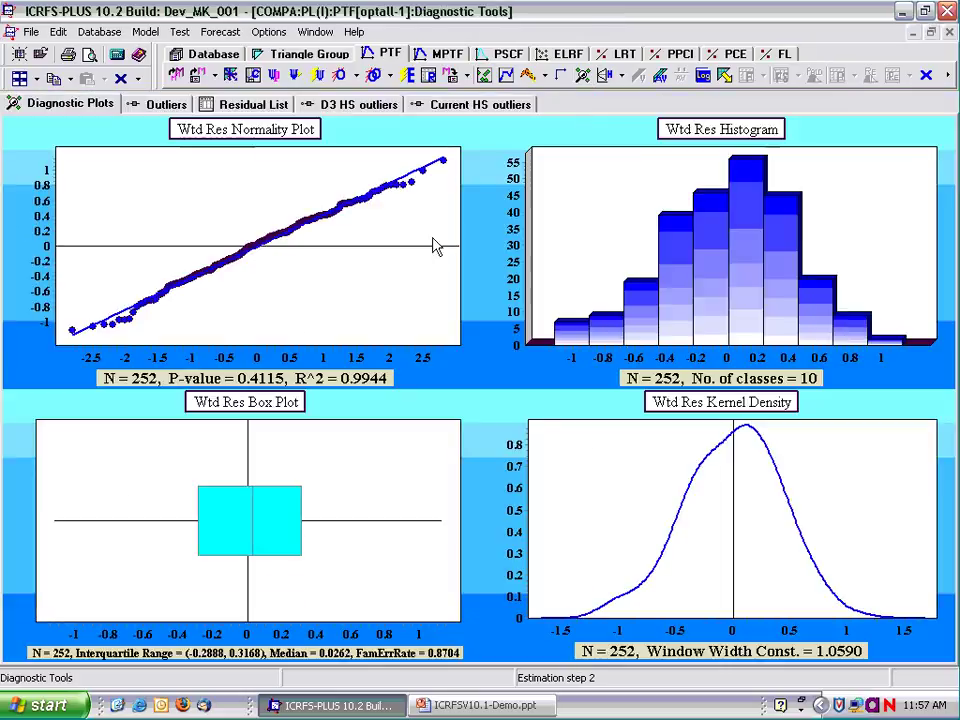
left_click(950, 33)
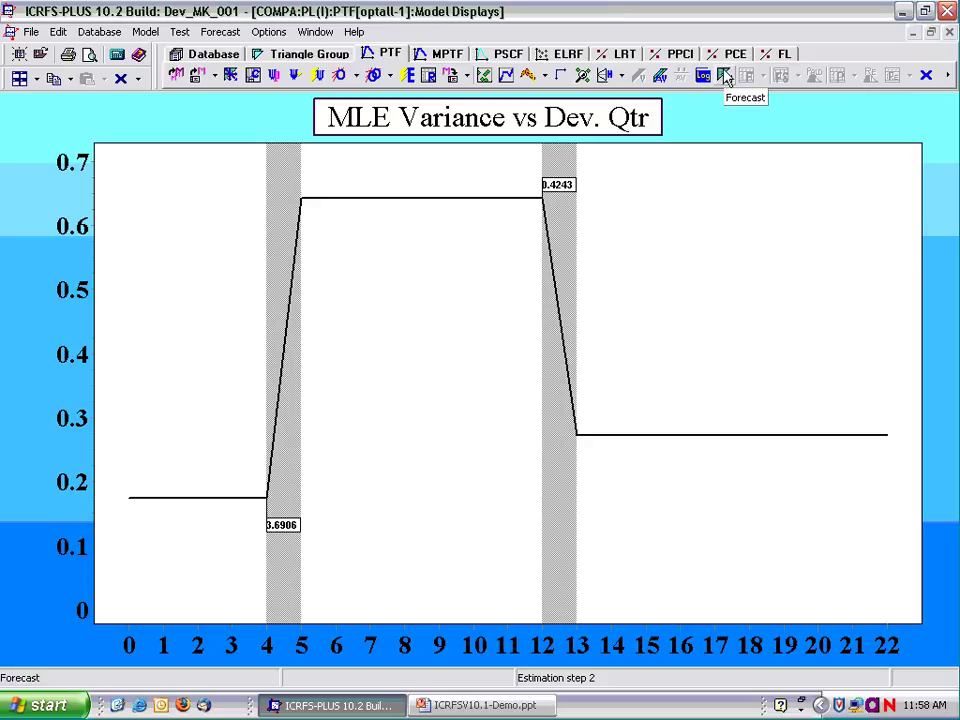
double_click(438, 104)
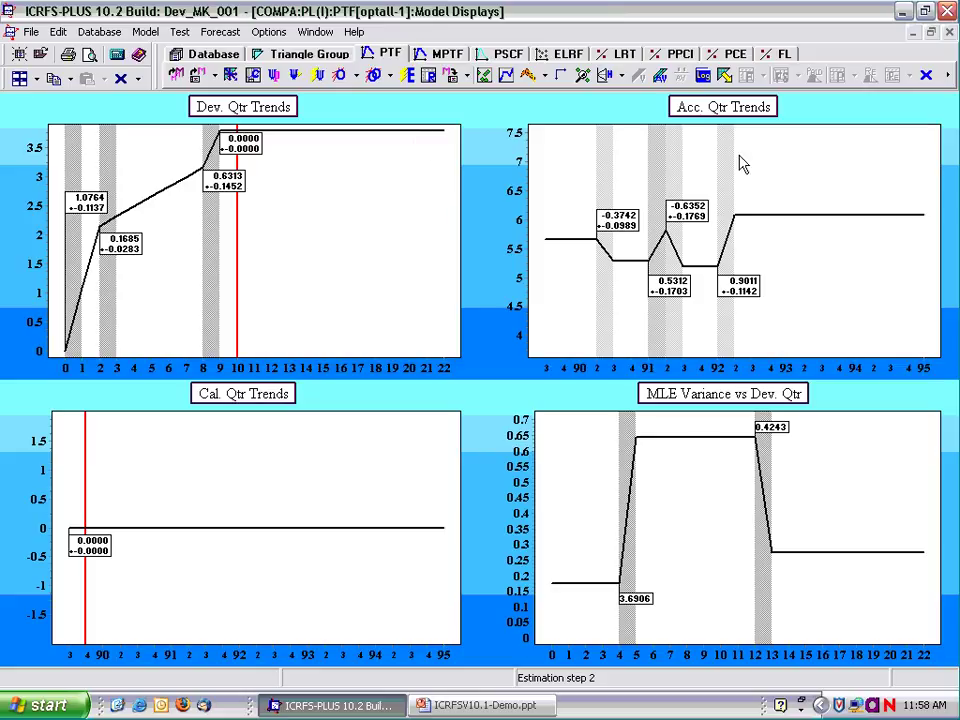
- Forecast the reserves with the optall model and look through the accident versus development period table around the latest diagonal
left_click(726, 79)
left_click(394, 615)
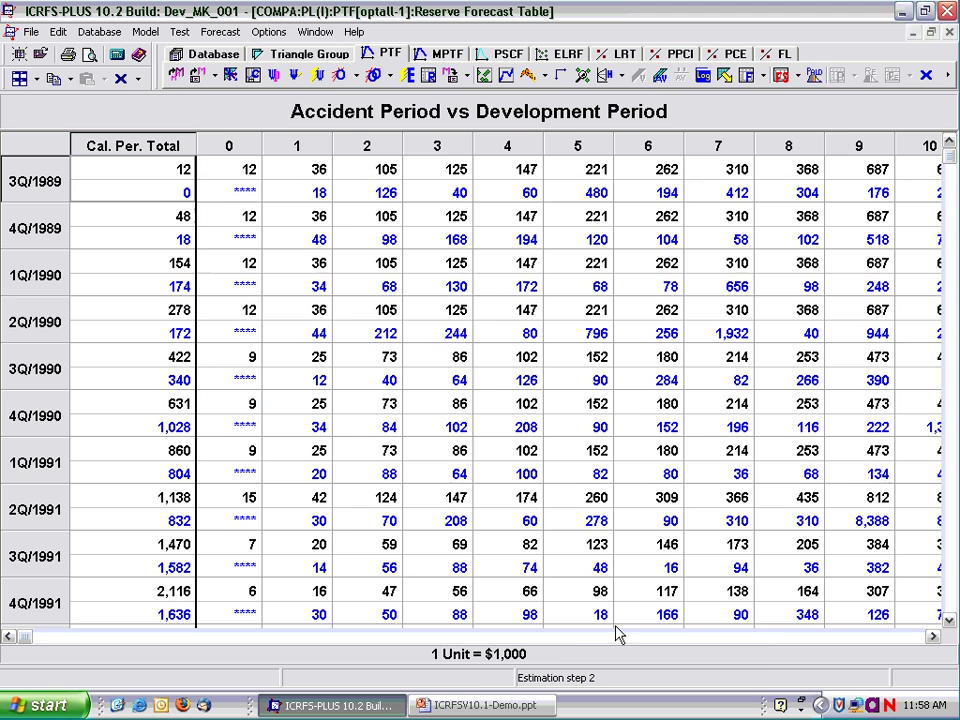
left_click(949, 620)
left_click(947, 620)
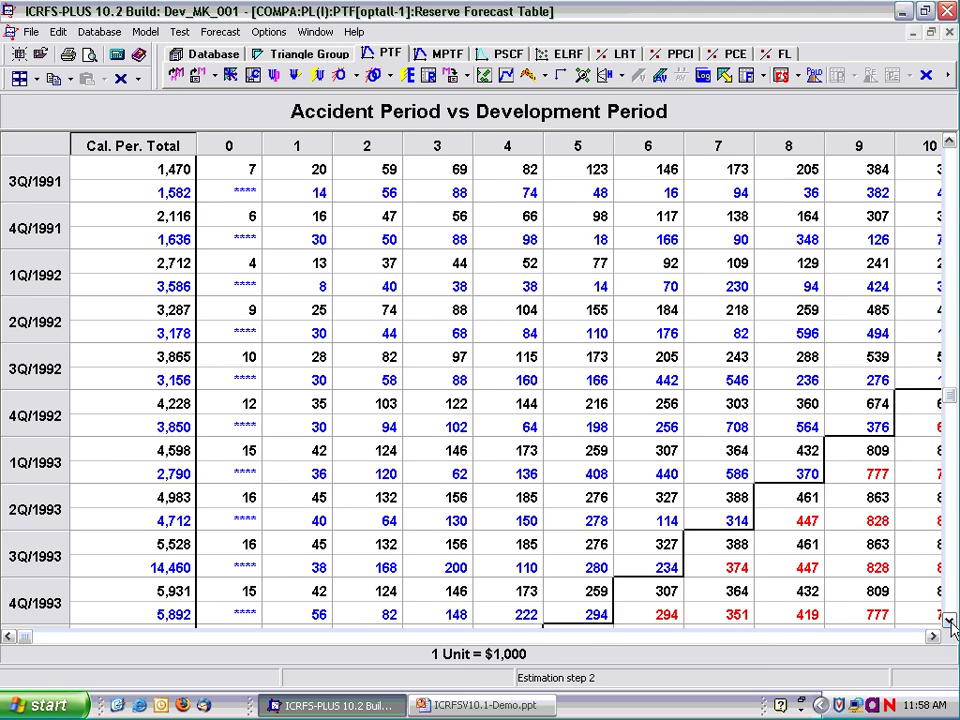
left_click(947, 620)
left_click(932, 636)
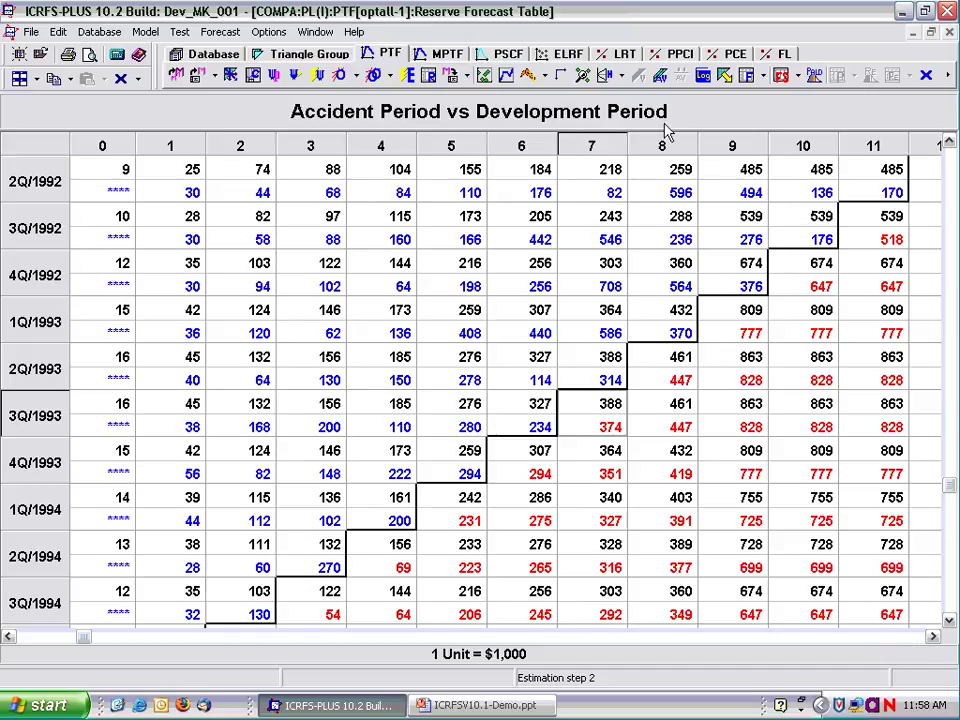
- Run automatic validation of the model over the periods from 1Q/1995 to 1Q/1993
left_click(660, 75)
left_click(482, 313)
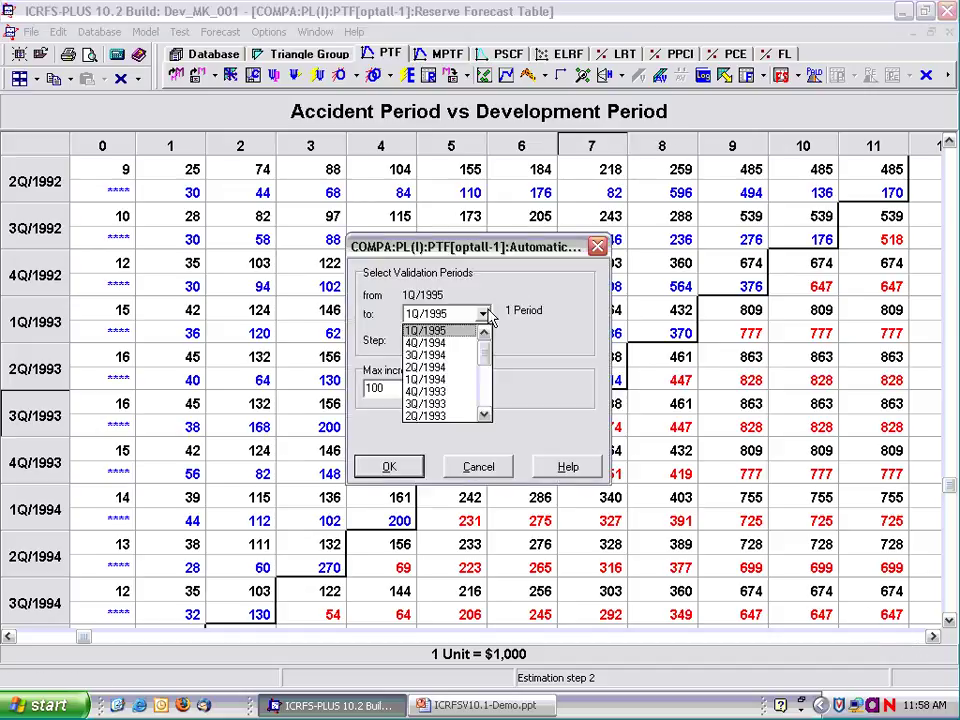
left_click(483, 415)
left_click(440, 415)
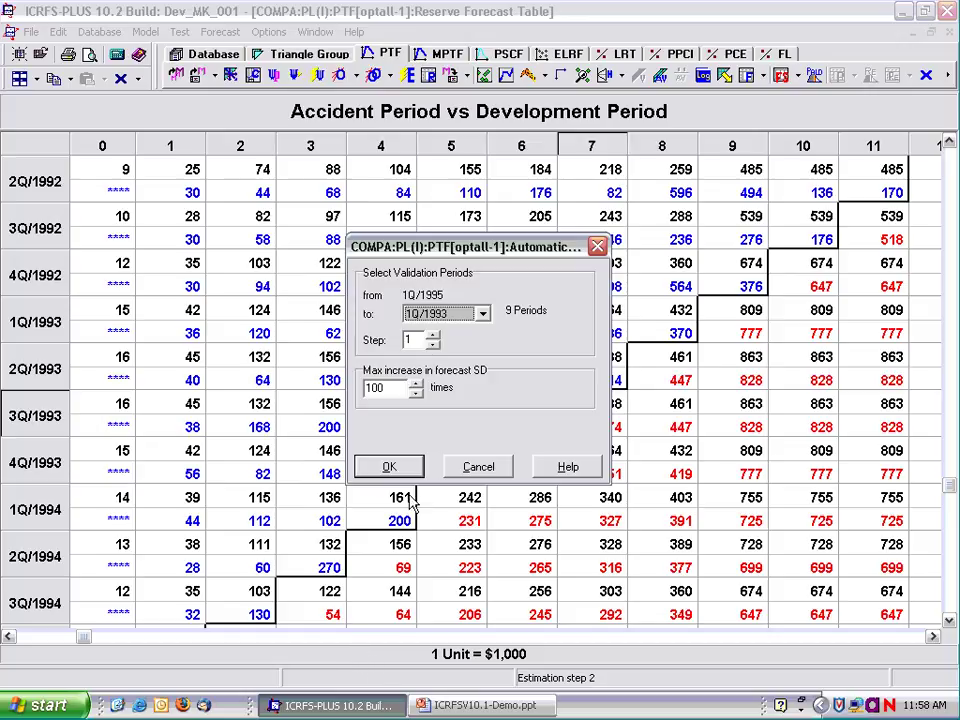
left_click(390, 470)
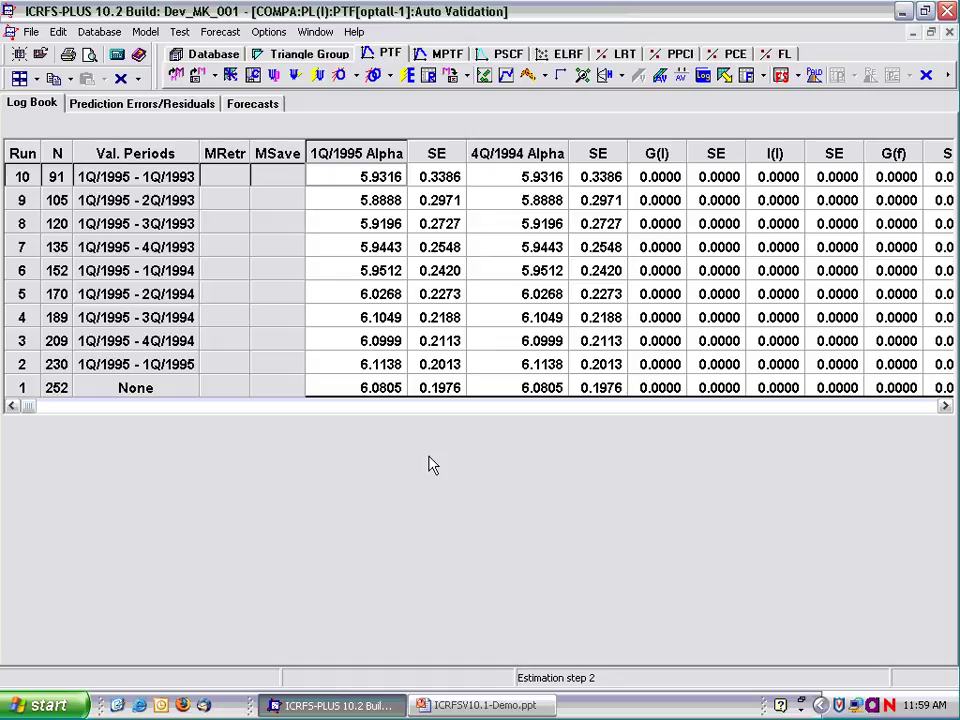
- Compare the mean reserve and SD reserve of the run without validation periods with those of the 1Q/1995 - 1Q/1993 run
left_click(945, 405)
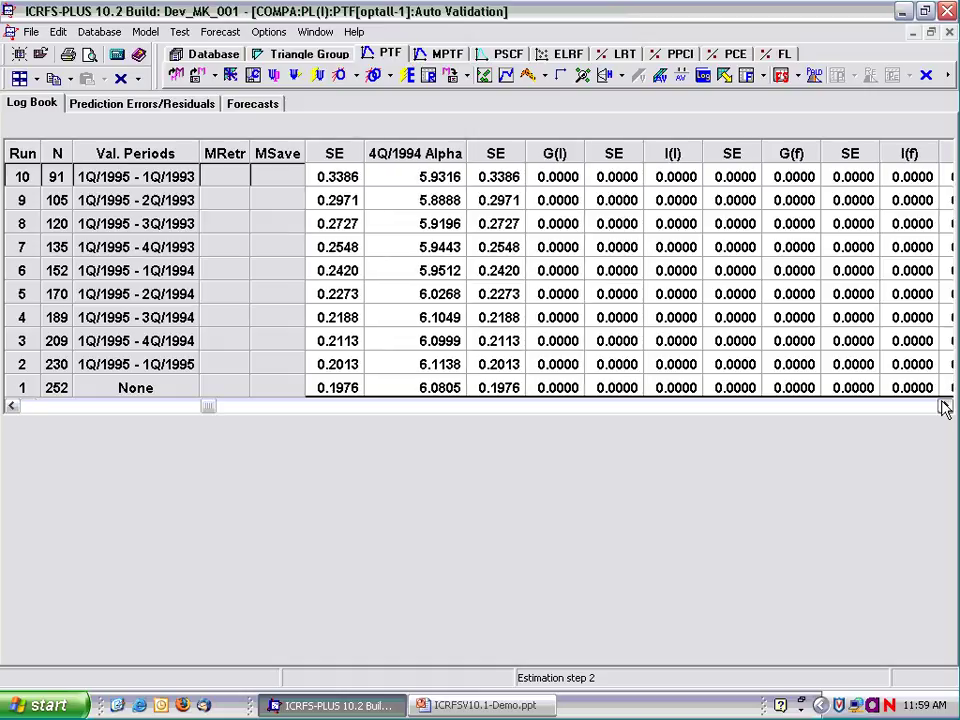
left_click(945, 405)
left_click(945, 405)
left_click_drag(784, 390, 832, 392)
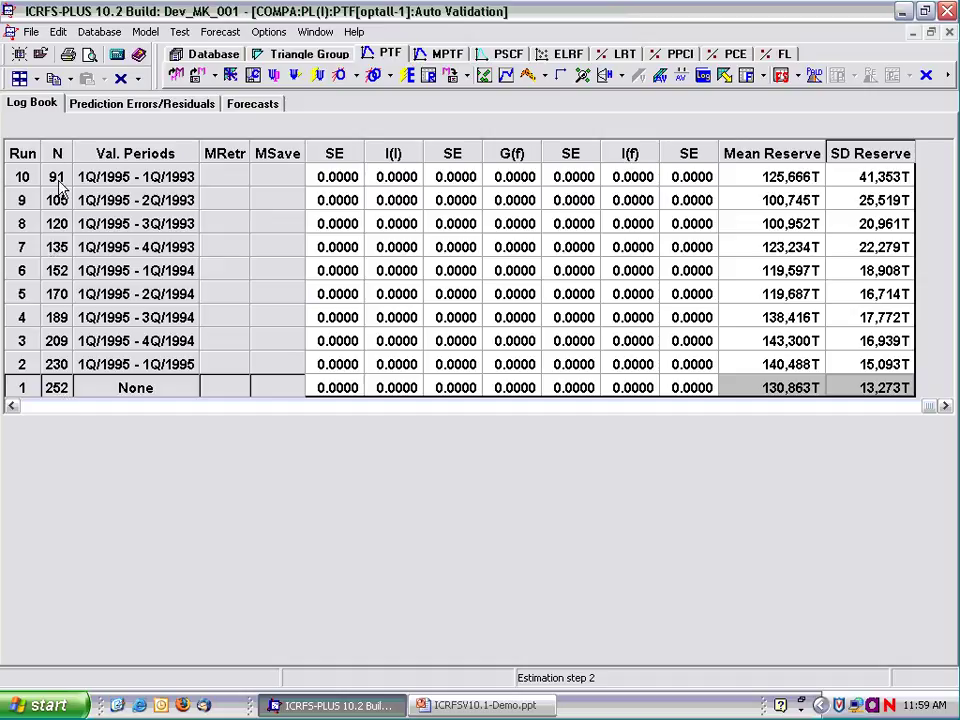
left_click(778, 186)
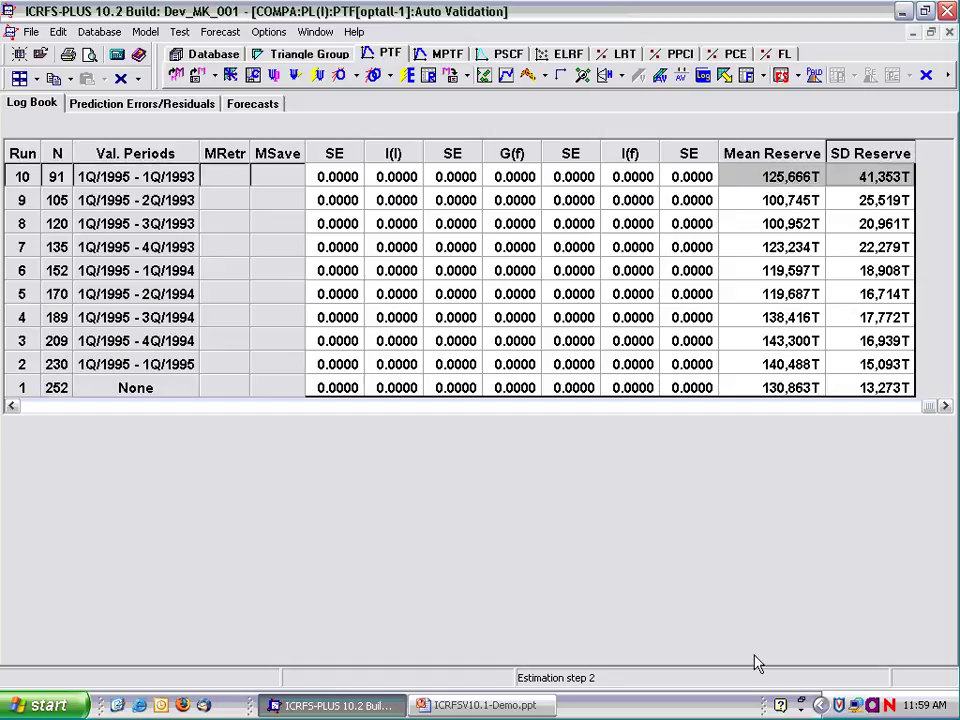
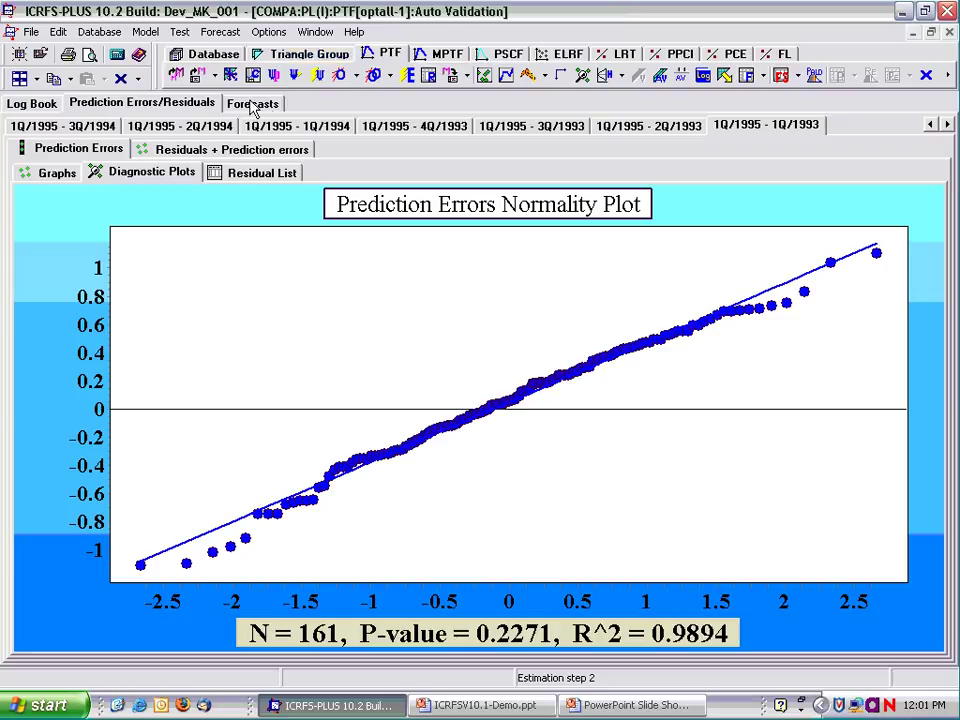
- Retrieve the saved optall model again and return to the model list of the COMPA triangle group
left_click(176, 75)
double_click(355, 349)
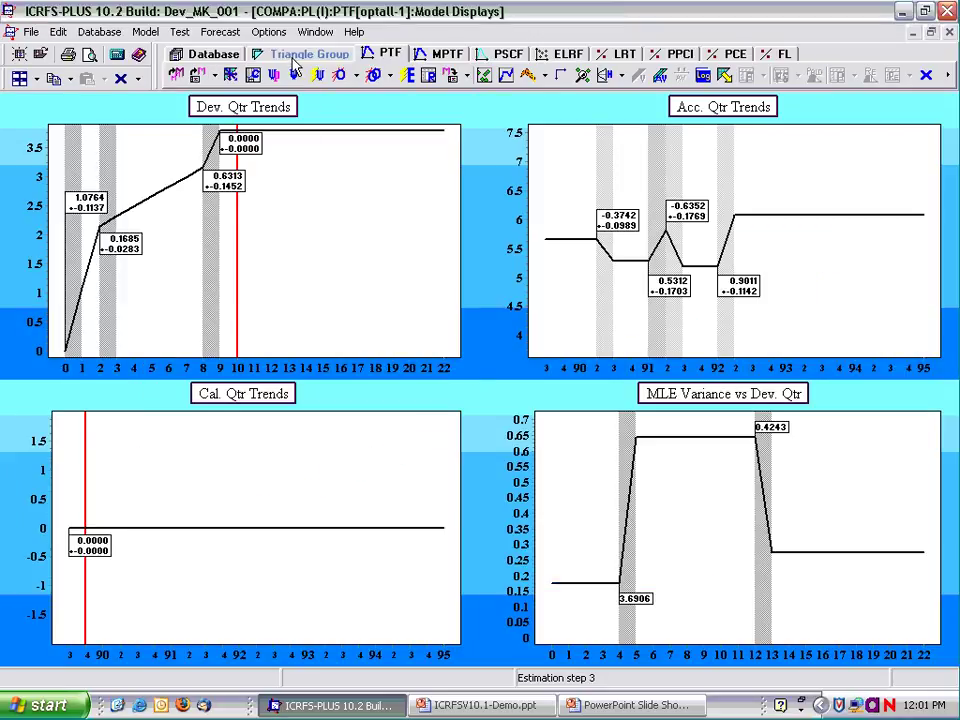
left_click(300, 56)
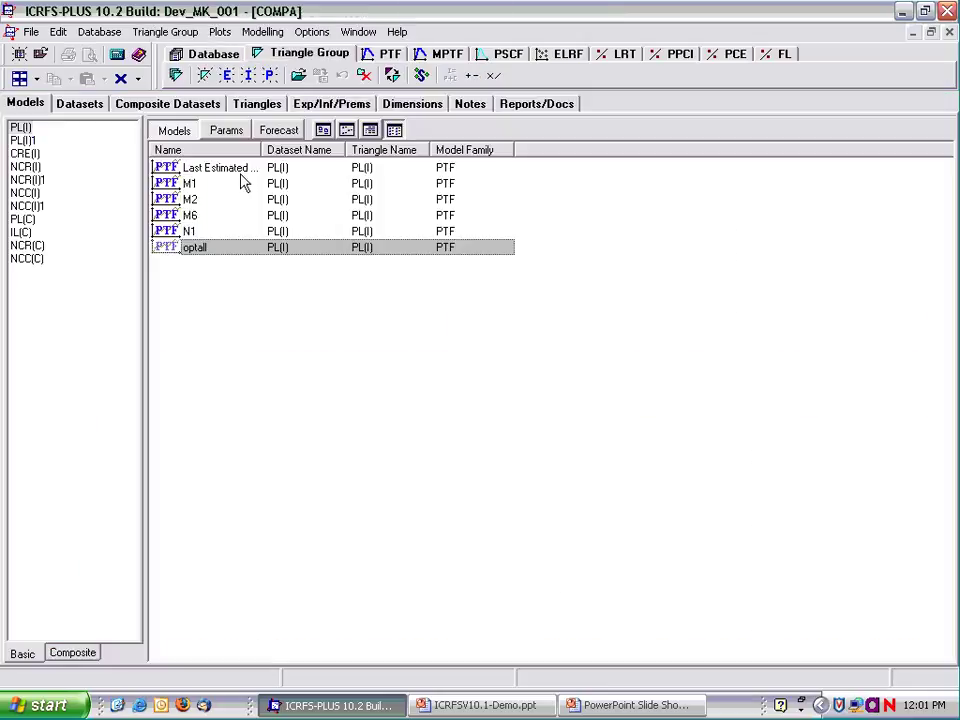
- Simulate three triangles from the optall model of COMPA PL(I)
left_click(381, 58)
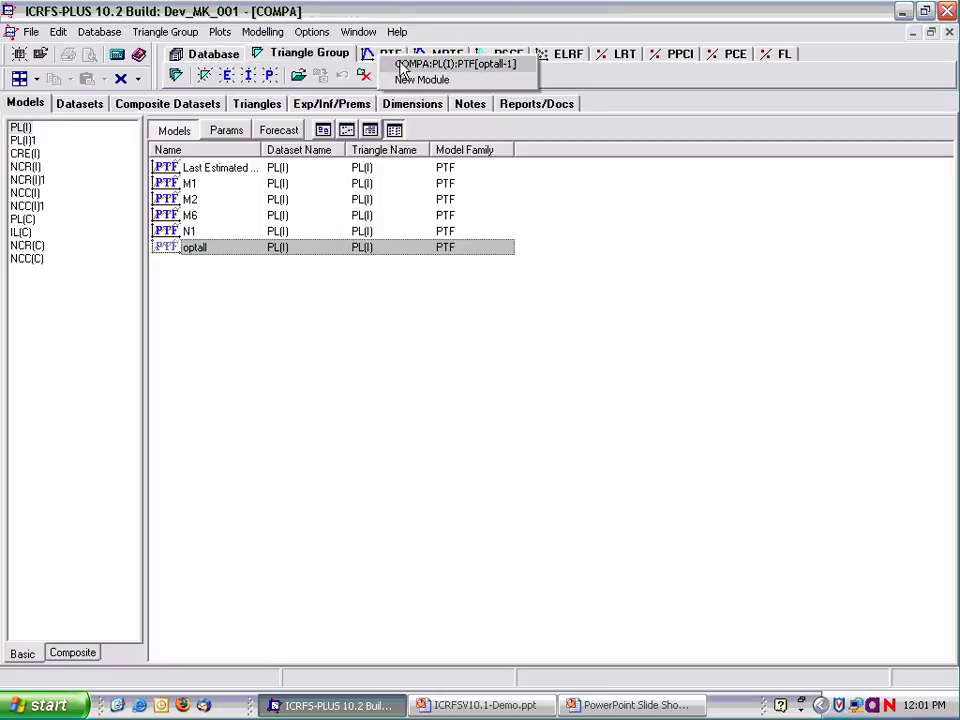
left_click(401, 64)
left_click(180, 32)
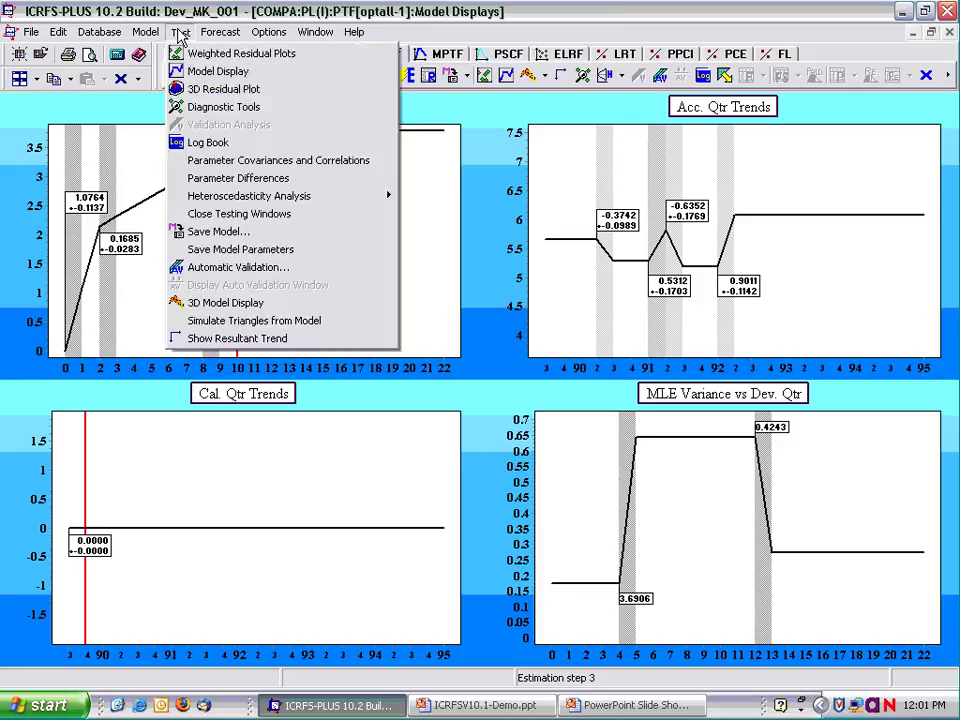
left_click(297, 324)
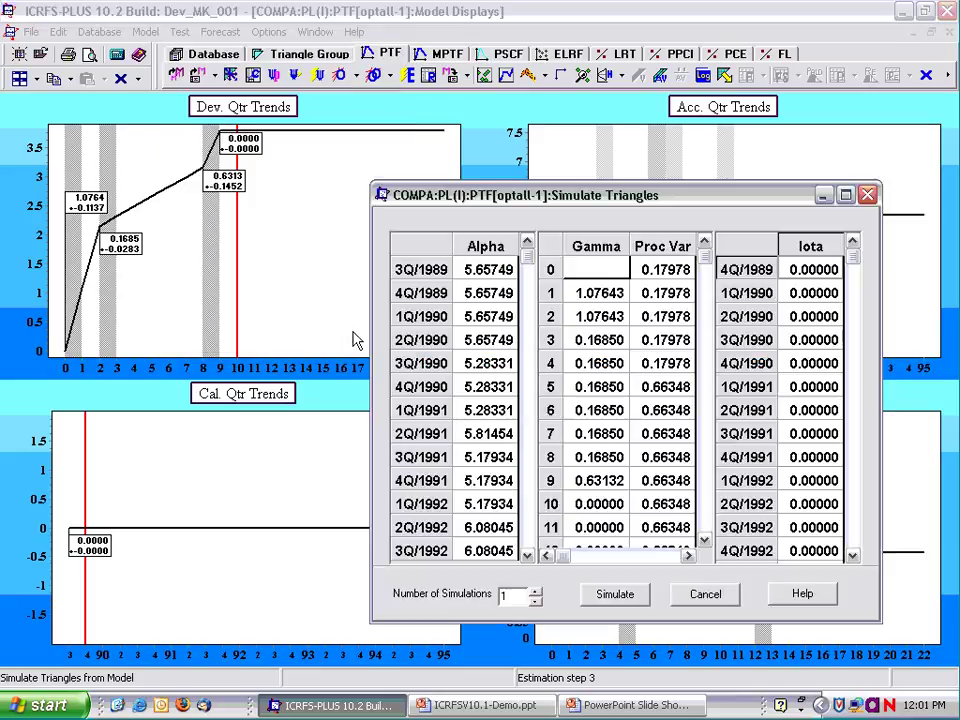
left_click(536, 590)
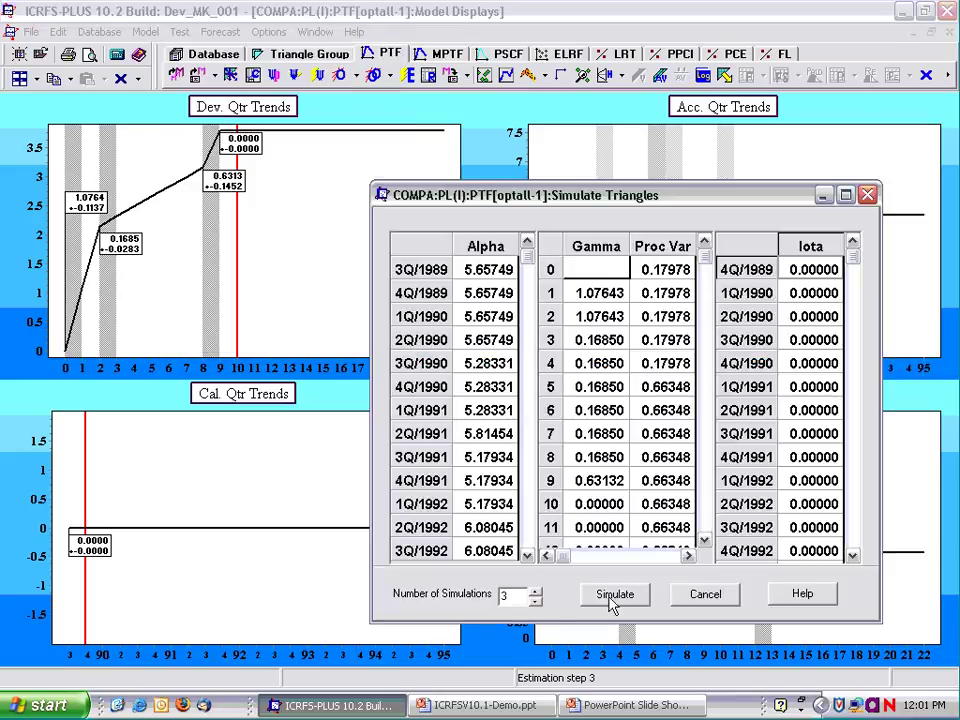
left_click(613, 598)
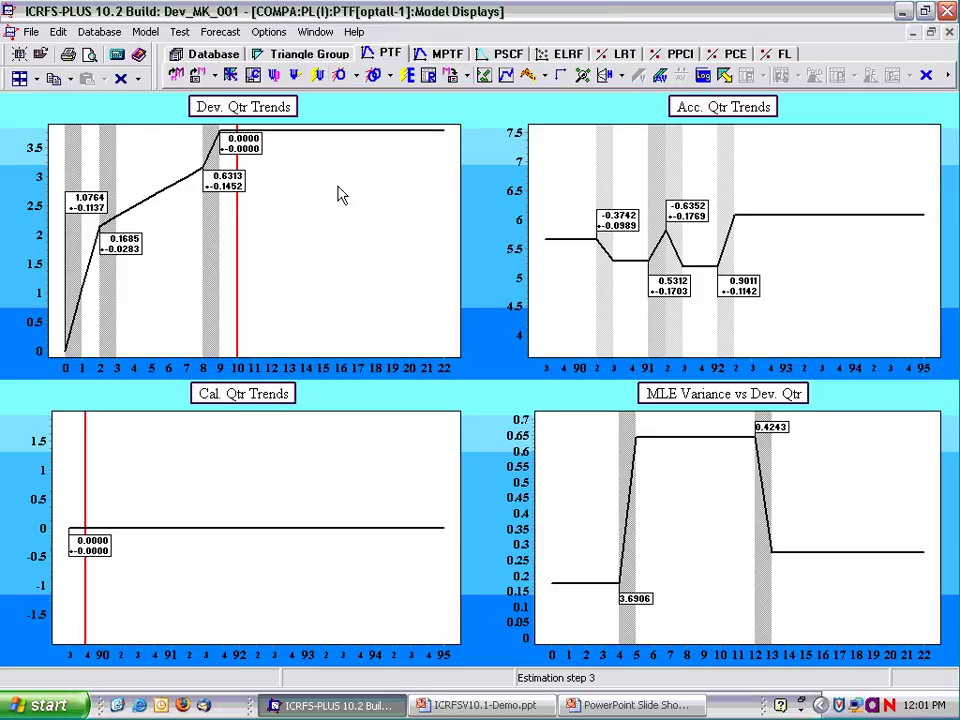
- Examine the simulated triangle PL(I)SIM1 across its development quarters and close it
left_click(300, 53)
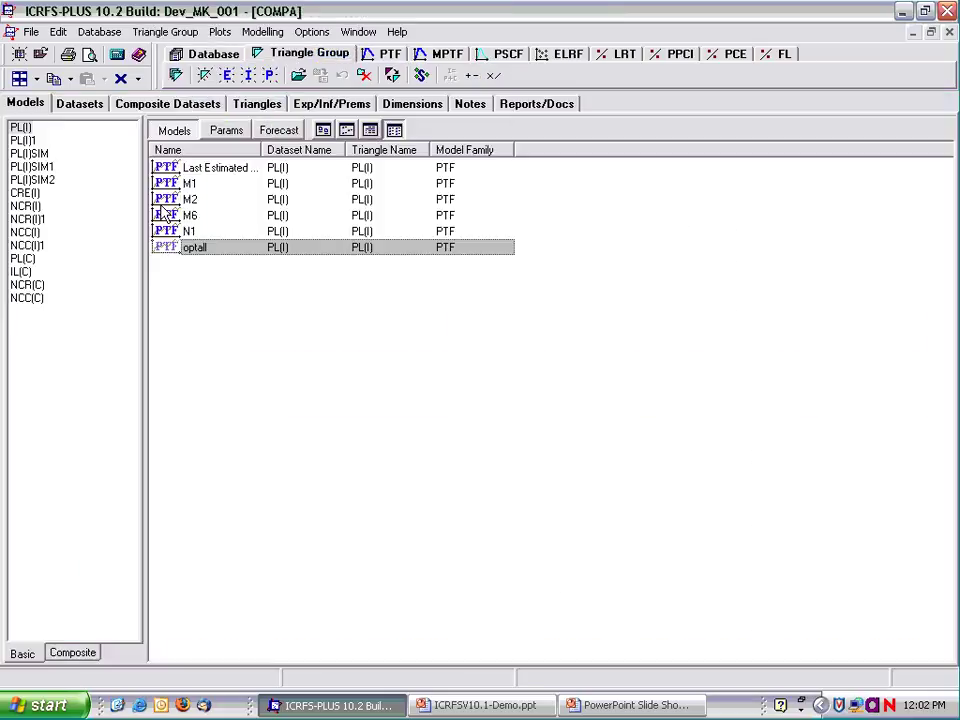
double_click(44, 168)
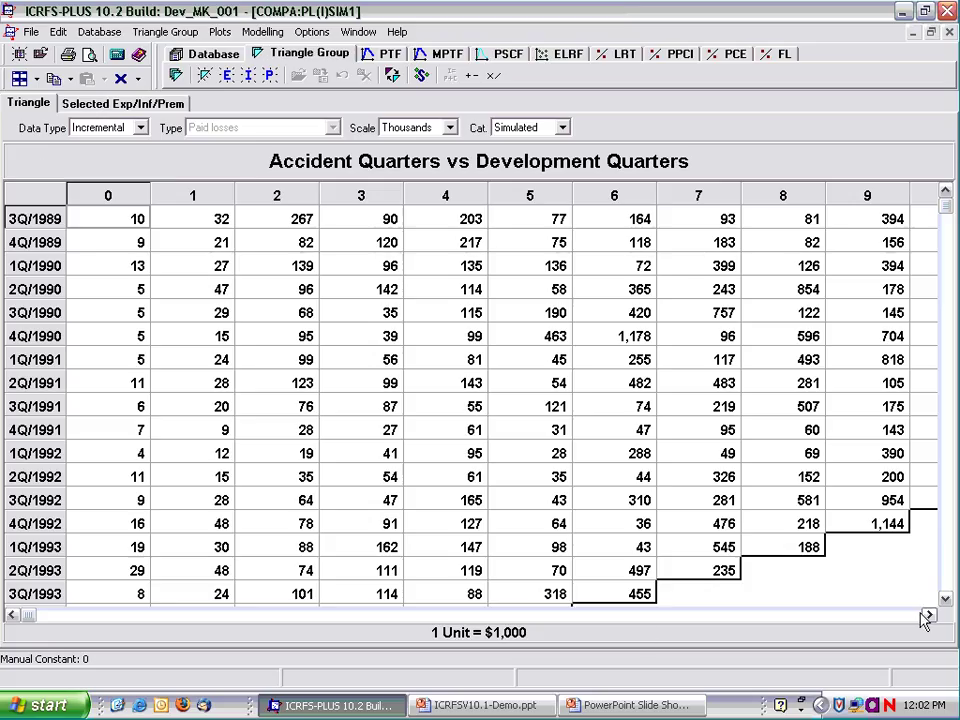
left_click(929, 615)
left_click(929, 615)
left_click(929, 615)
left_click(929, 615)
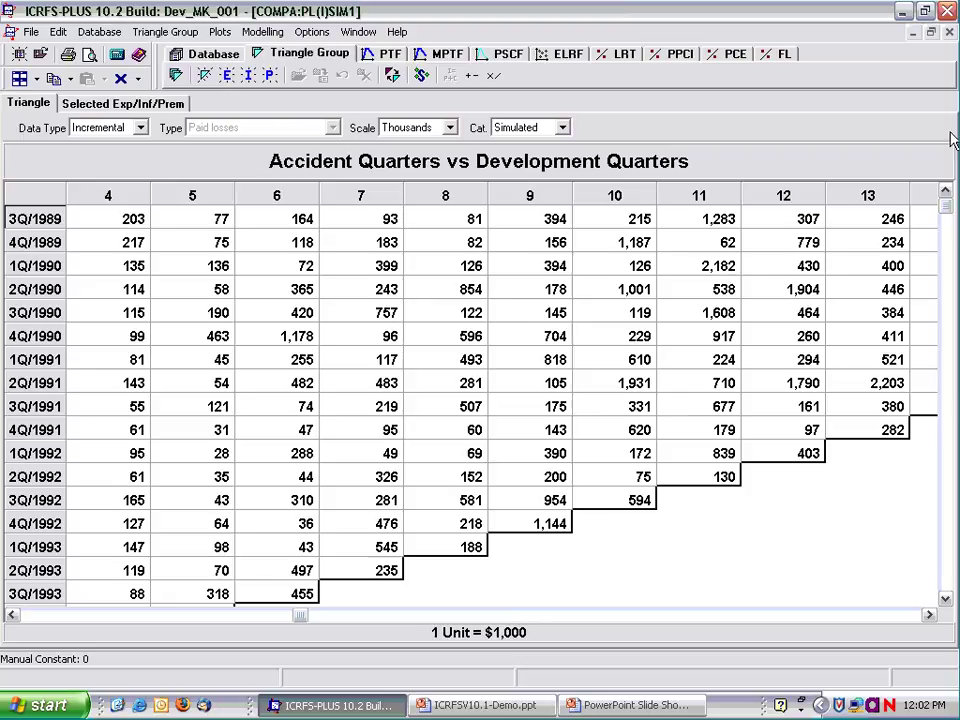
left_click(950, 34)
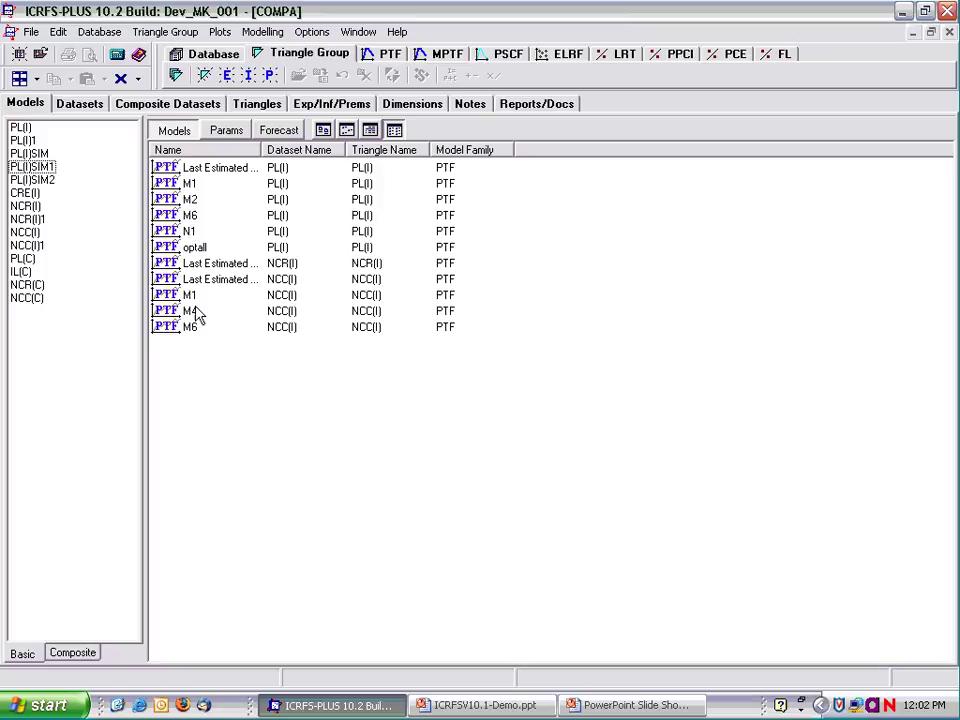
- Copy the optall model from PL(I) to the simulated datasets PL(I)SIM, PL(I)SIM1 and PL(I)SIM2
left_click_drag(158, 248, 66, 156)
left_click(167, 170)
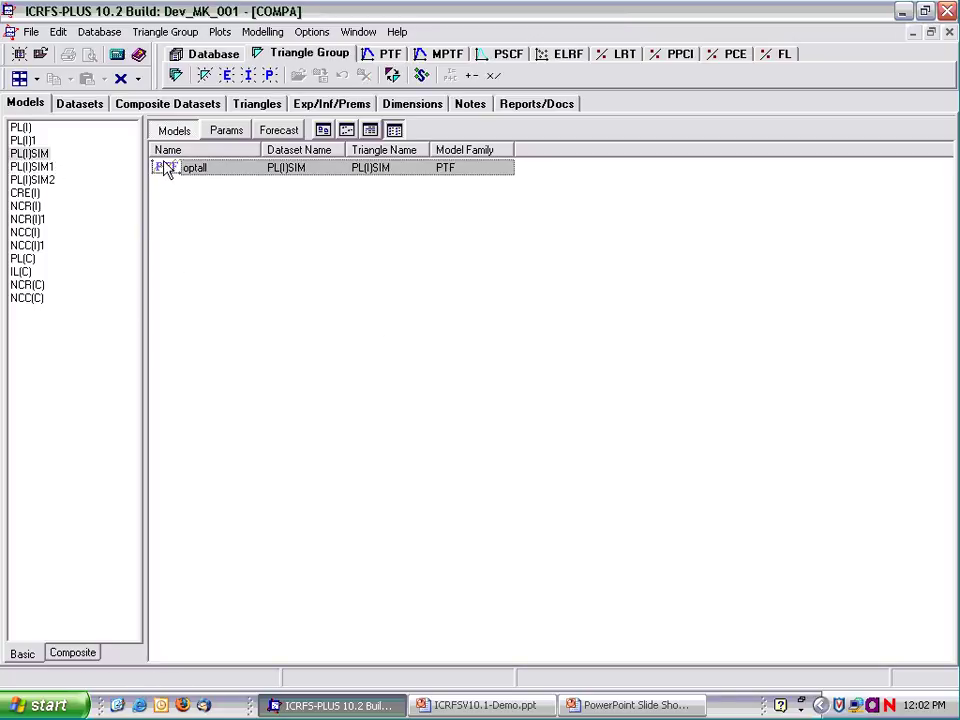
left_click_drag(167, 170, 79, 167)
left_click_drag(171, 170, 68, 180)
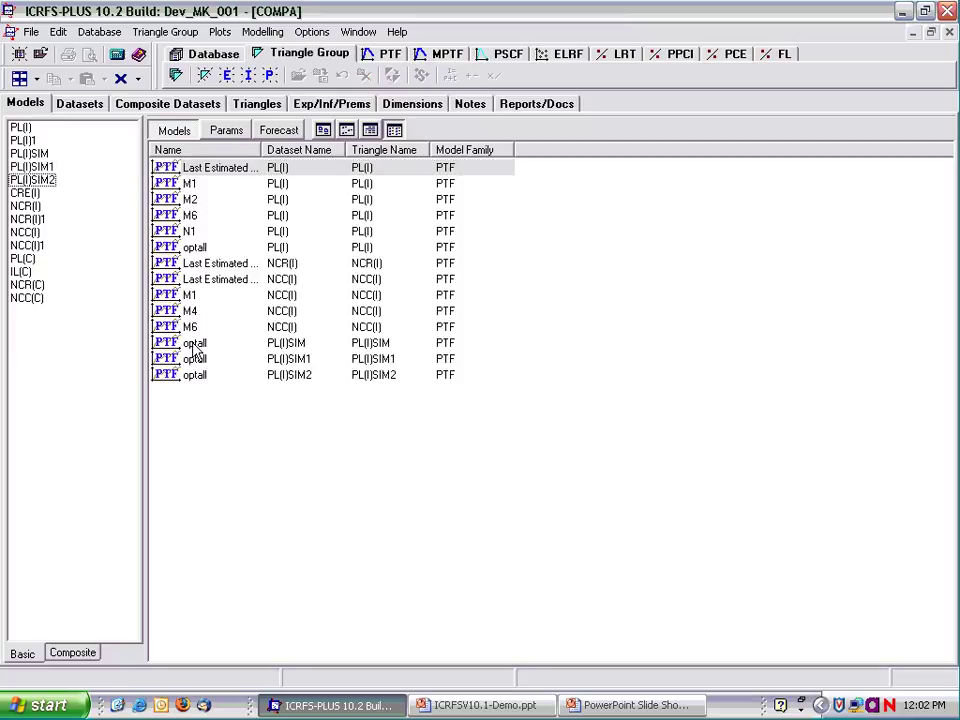
- Retrieve the optall models of PL(I)SIM, PL(I)SIM1 and PL(I)SIM2 together
left_click(194, 344)
left_click(194, 359, "ctrl")
left_click(194, 375, "ctrl")
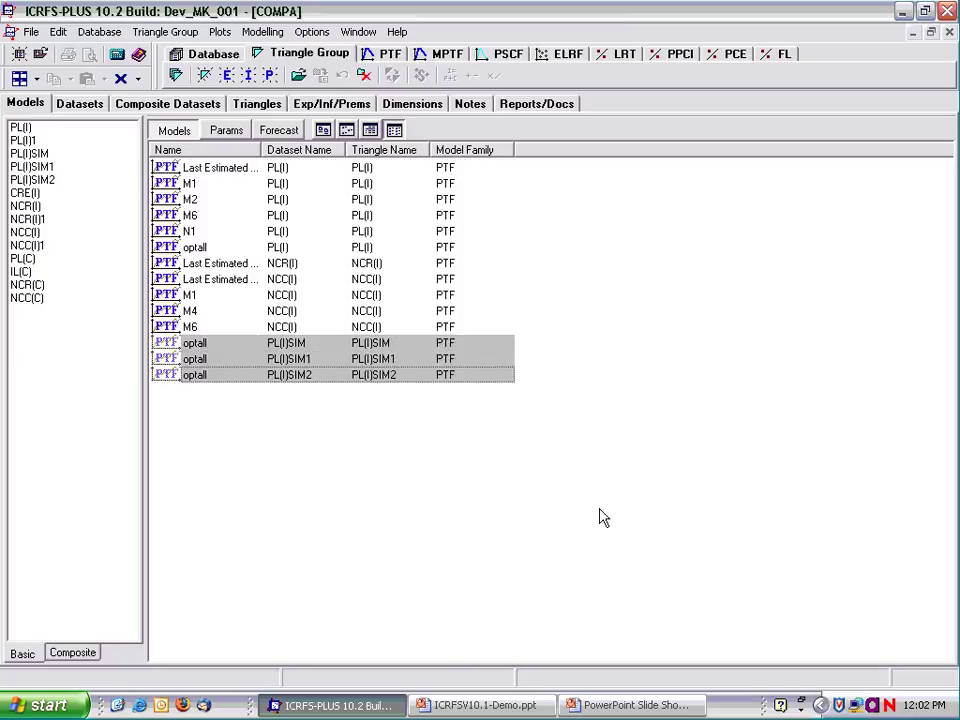
key("Return")
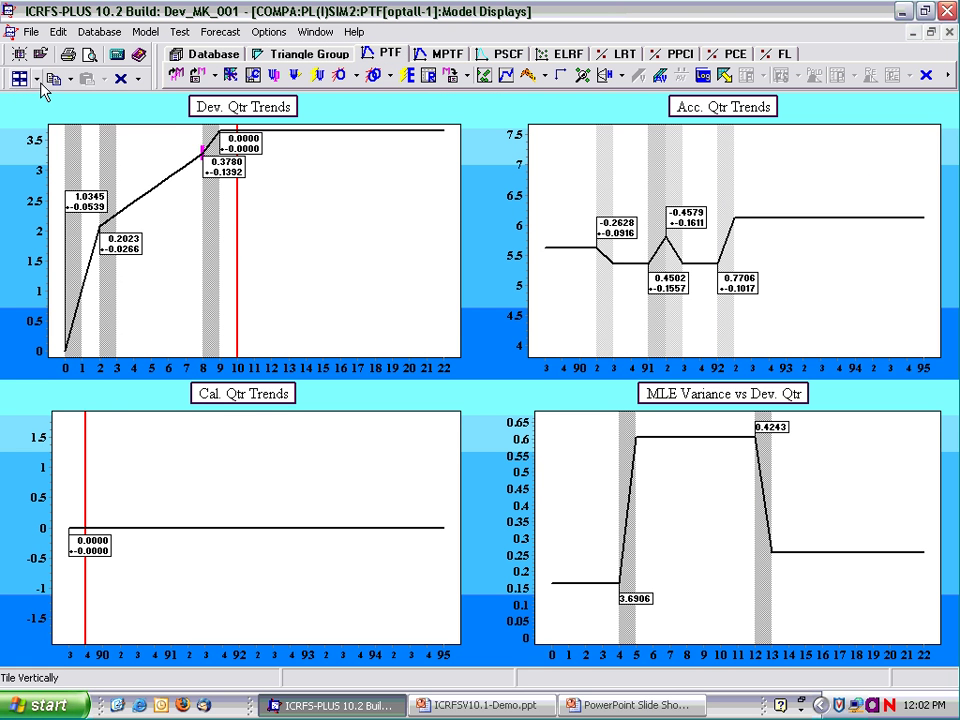
- Close the four model display windows and tile only the weighted residual plots of PL(I) and its three simulations
left_click(36, 78)
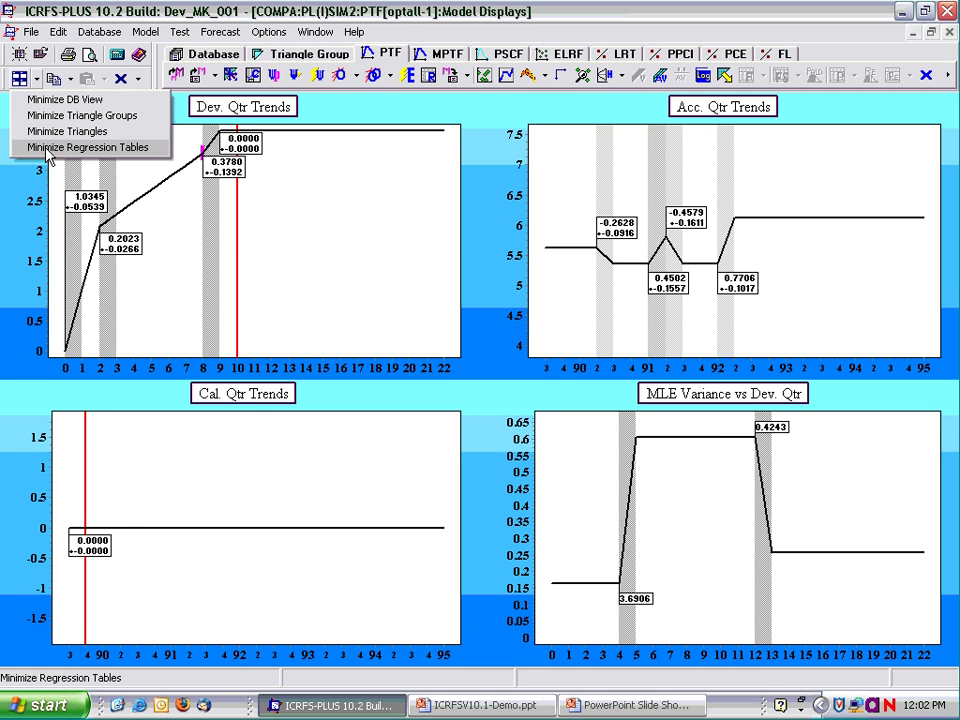
left_click(87, 147)
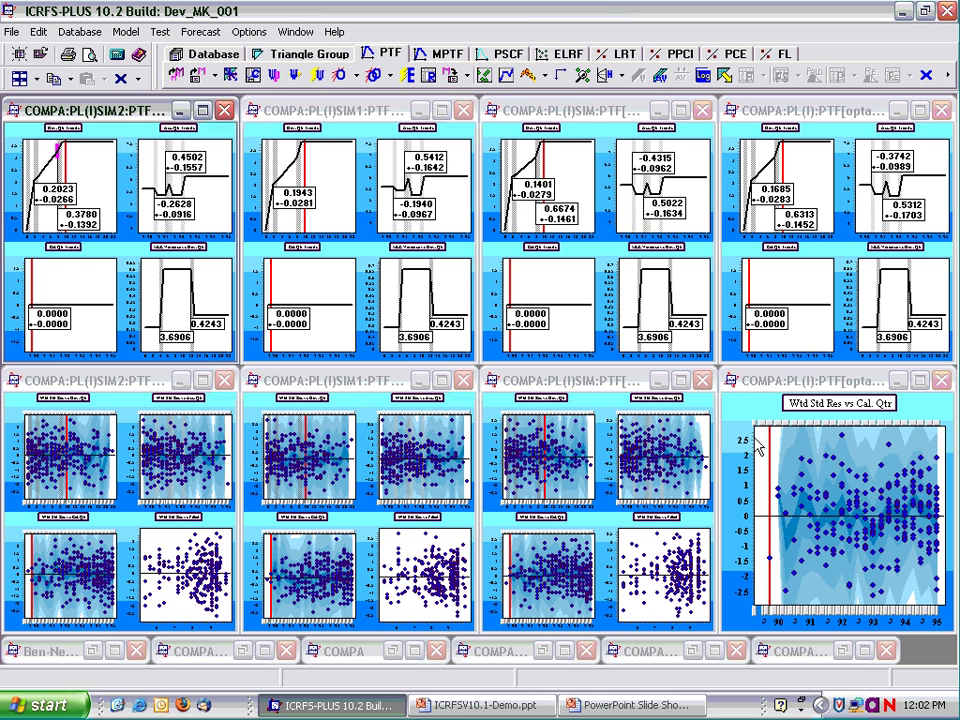
left_click(688, 78)
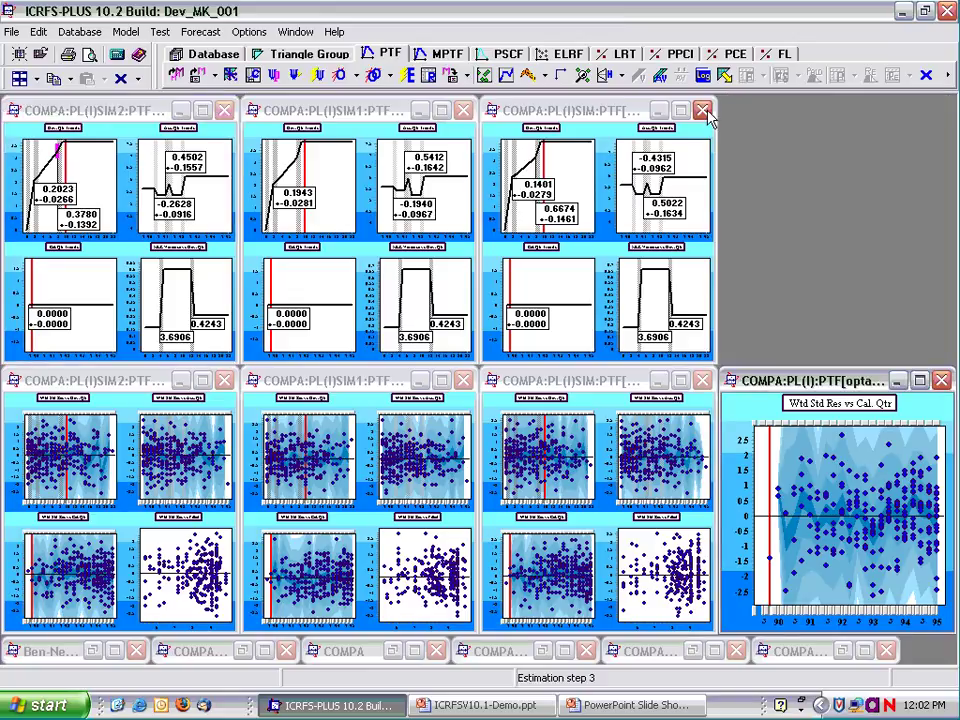
left_click(462, 111)
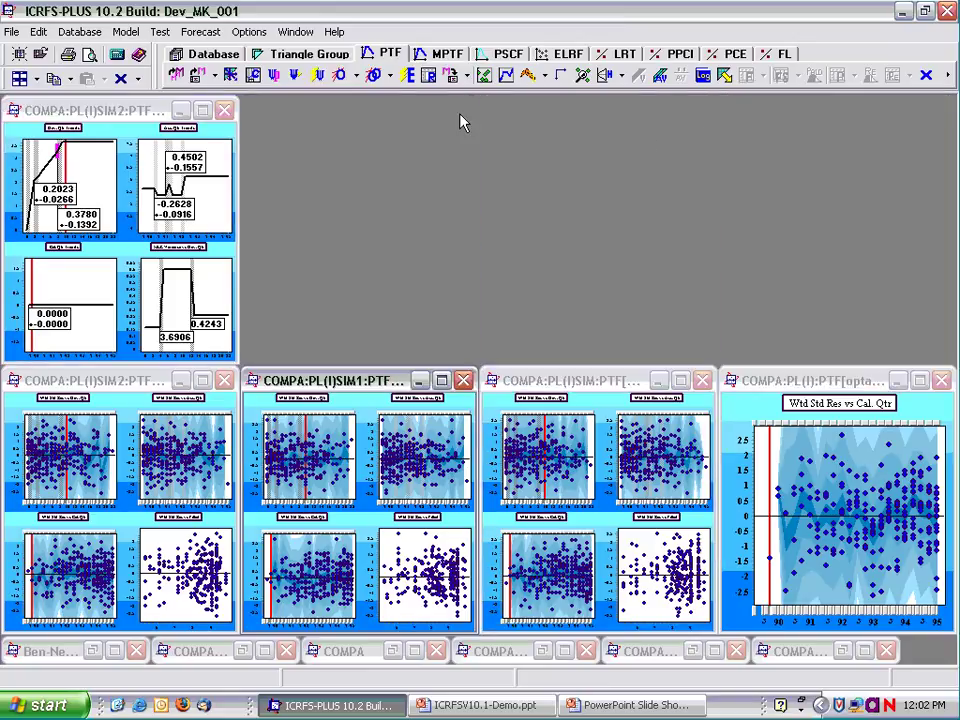
left_click(224, 110)
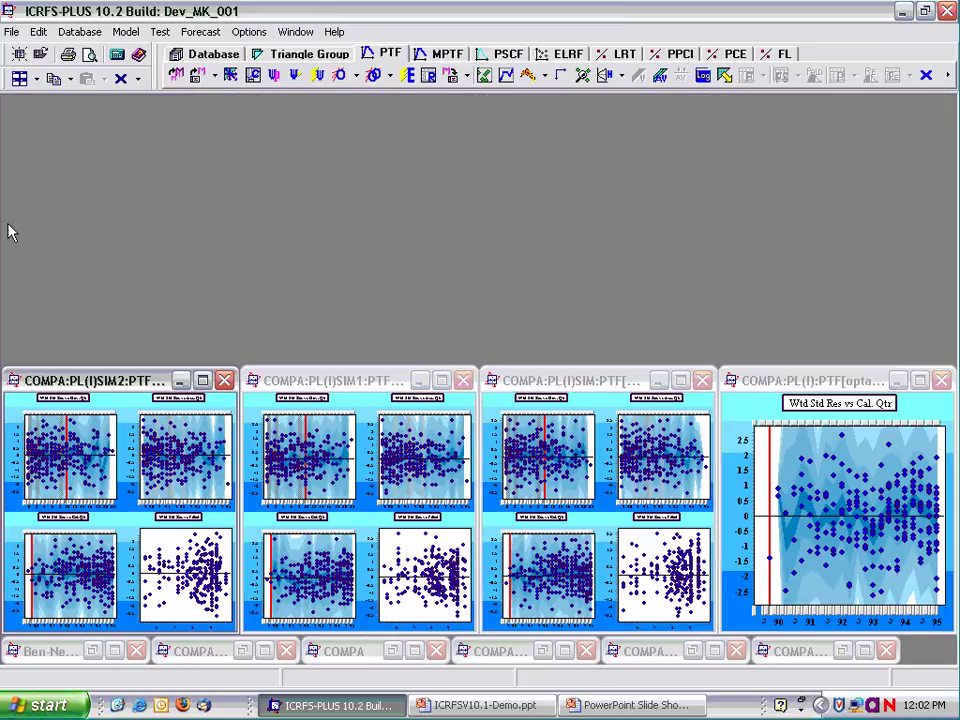
left_click(18, 80)
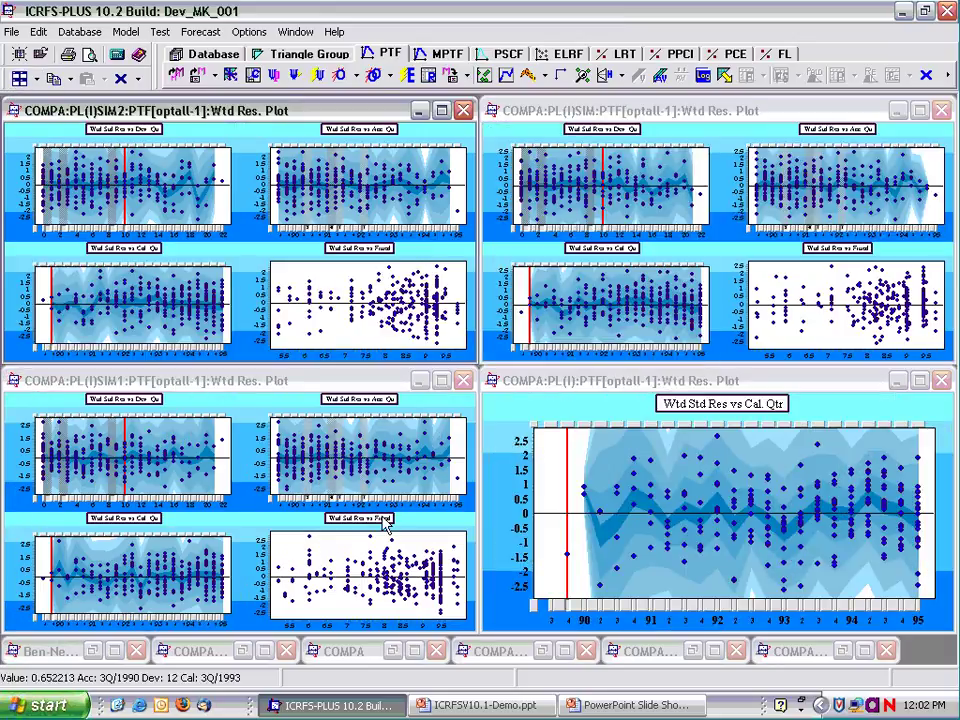
- Compare the weighted standardised residuals versus fitted values of PL(I) and its three simulated triangles
left_click(387, 527)
left_click(720, 435)
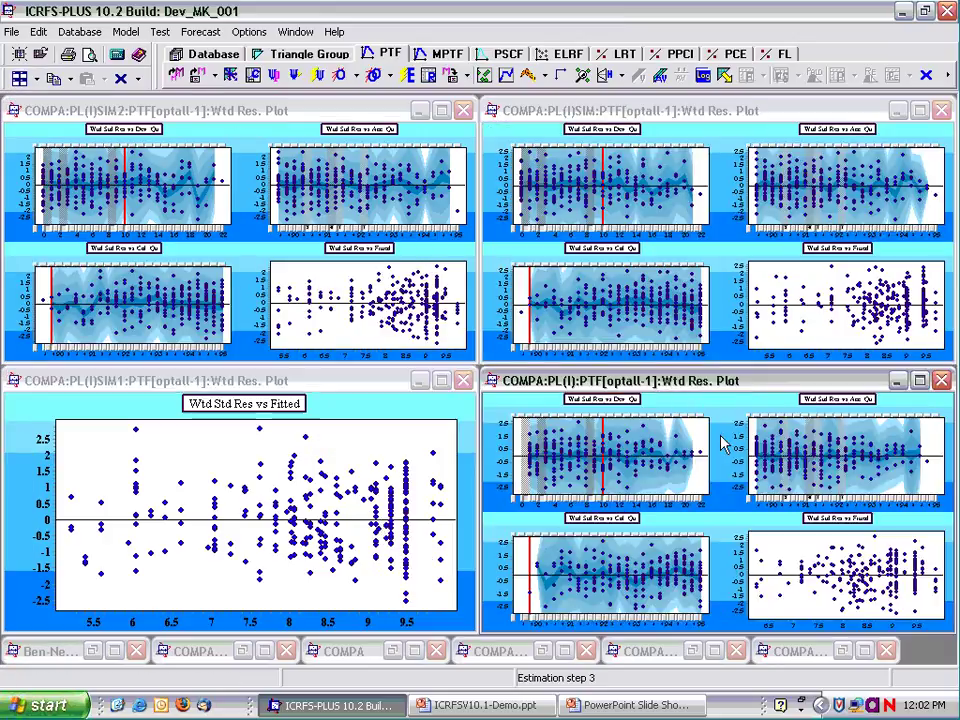
left_click(855, 540)
left_click(830, 330)
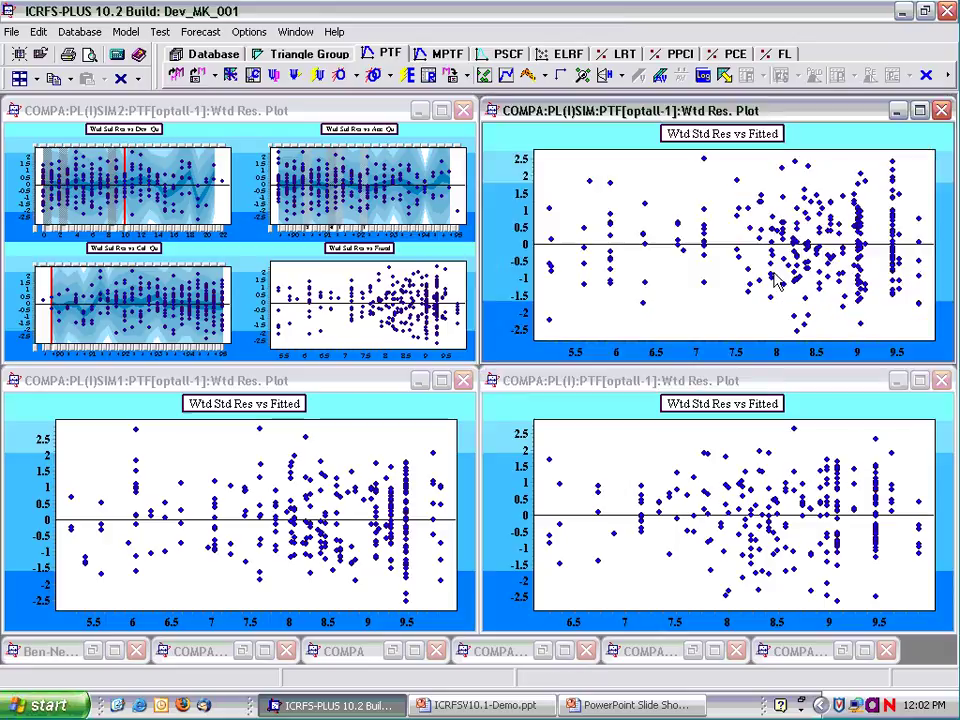
left_click(385, 258)
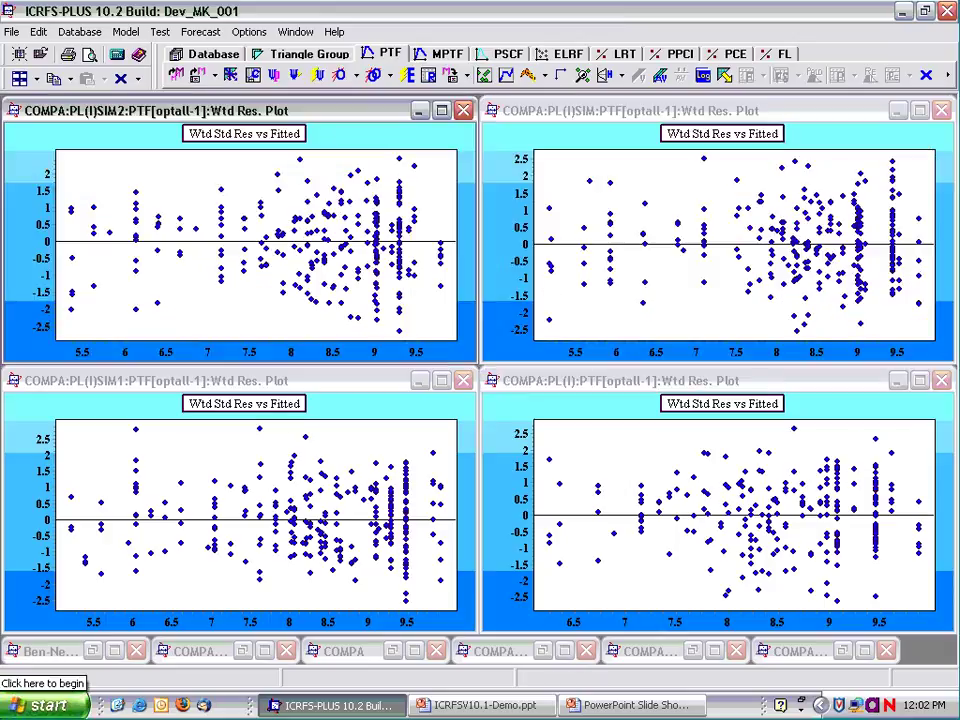
- Compare the weighted standardised residuals versus calendar quarter of PL(I) and its three simulated triangles
left_click(611, 407)
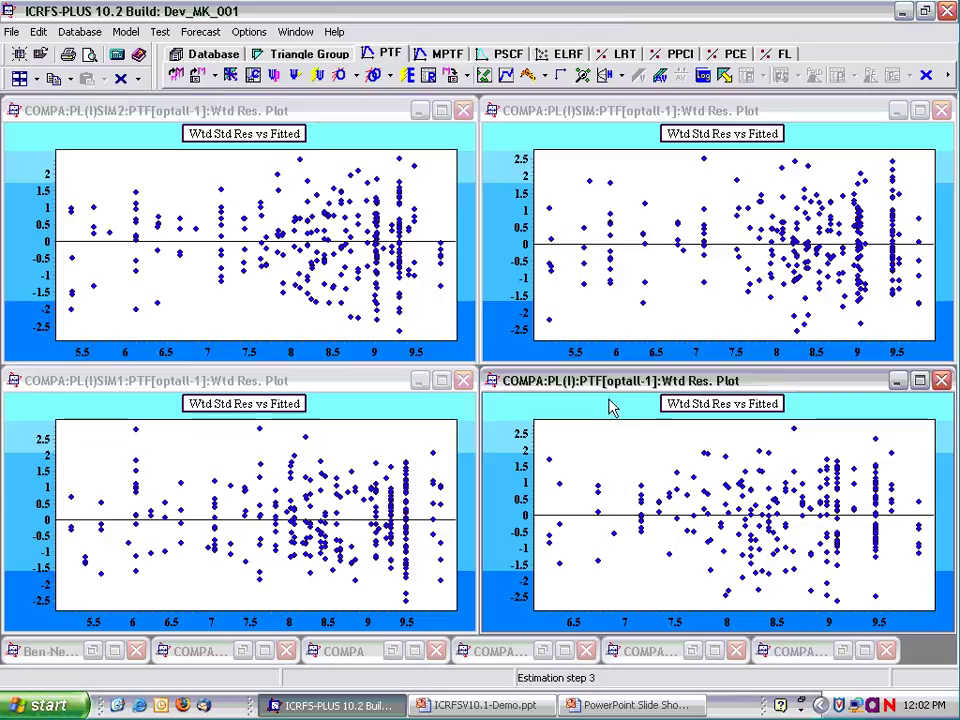
left_click(703, 405)
left_click(613, 532)
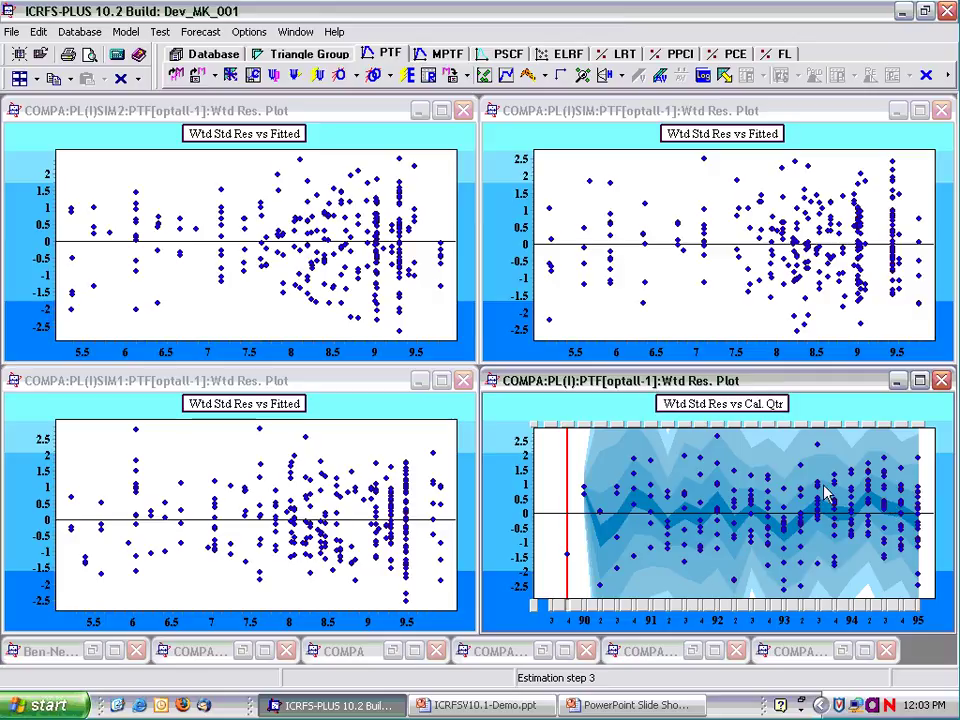
left_click(714, 140)
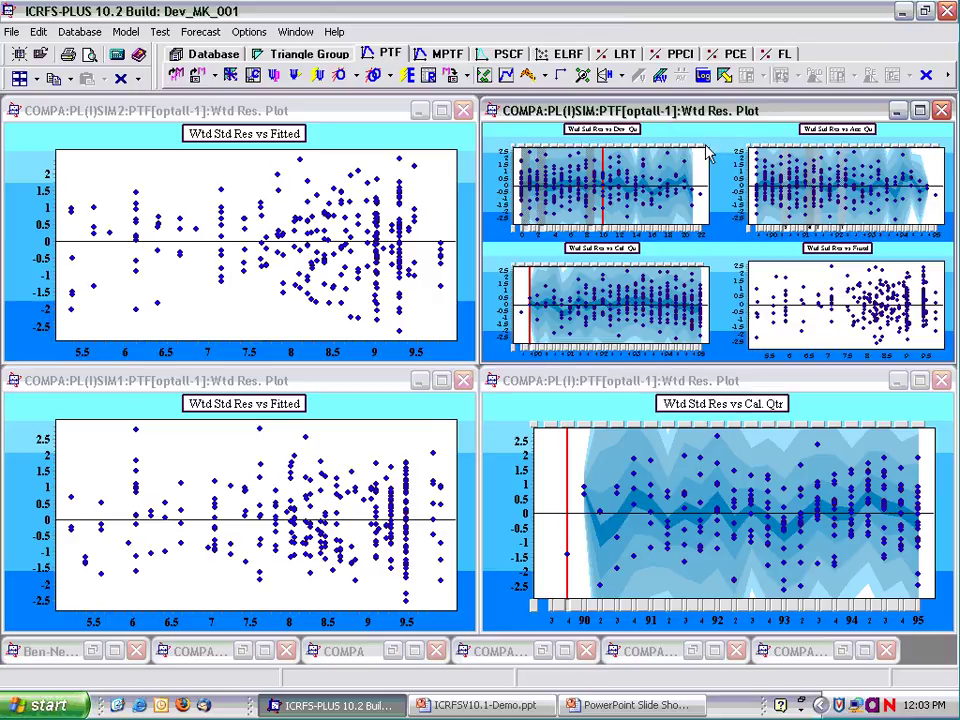
left_click(600, 215)
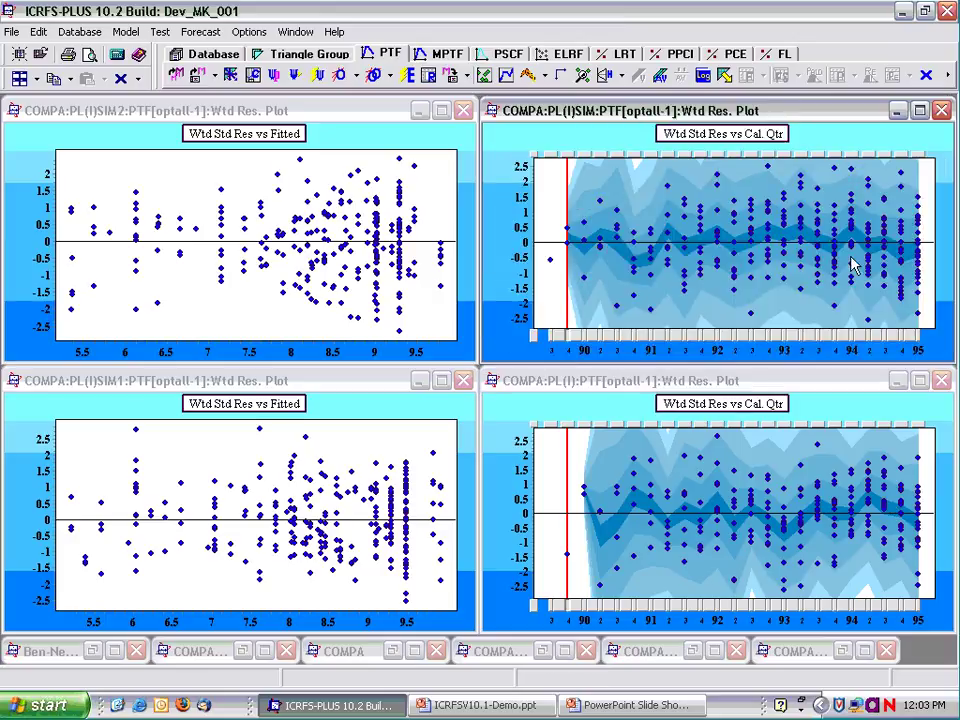
left_click(270, 142)
left_click(104, 190)
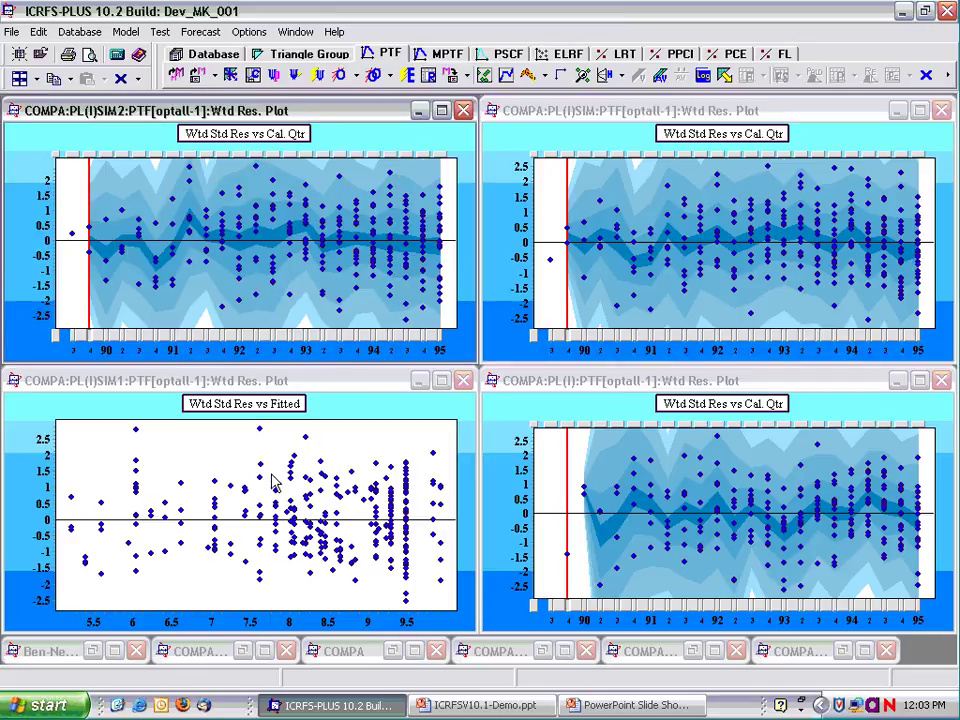
left_click(259, 413)
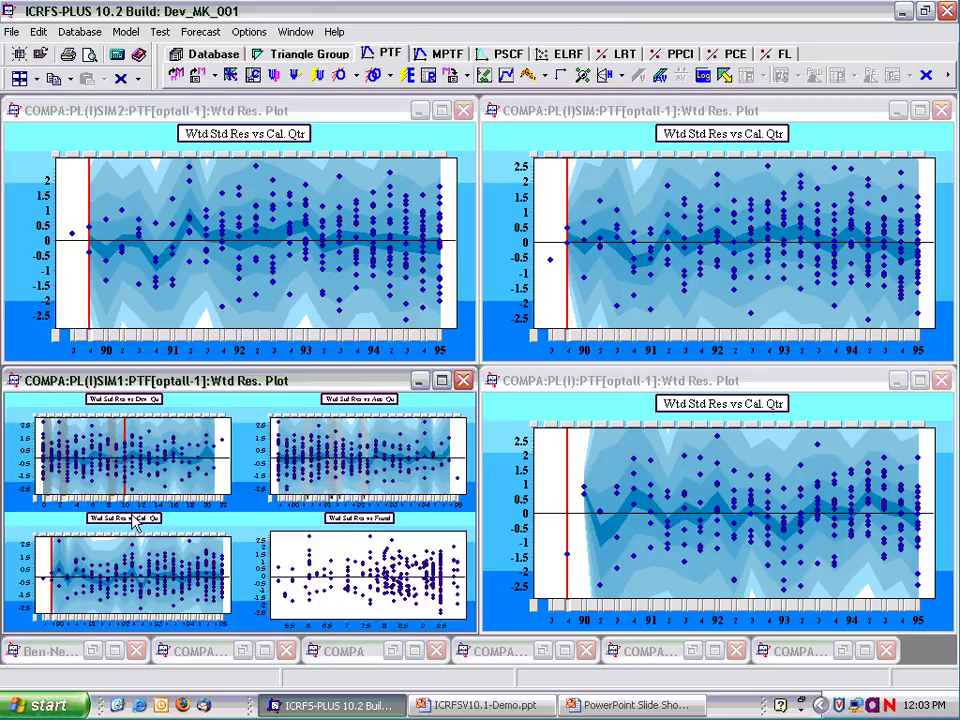
left_click(88, 520)
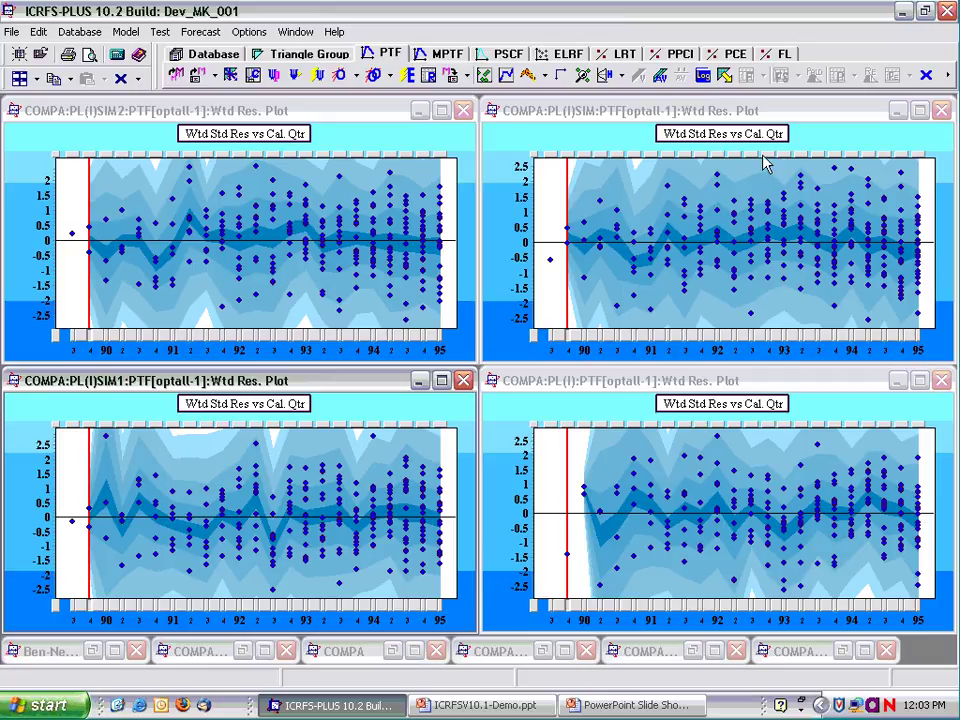
- Forecast the reserves of all four optall models, accepting the proposed forecast setup for each
left_click(725, 77)
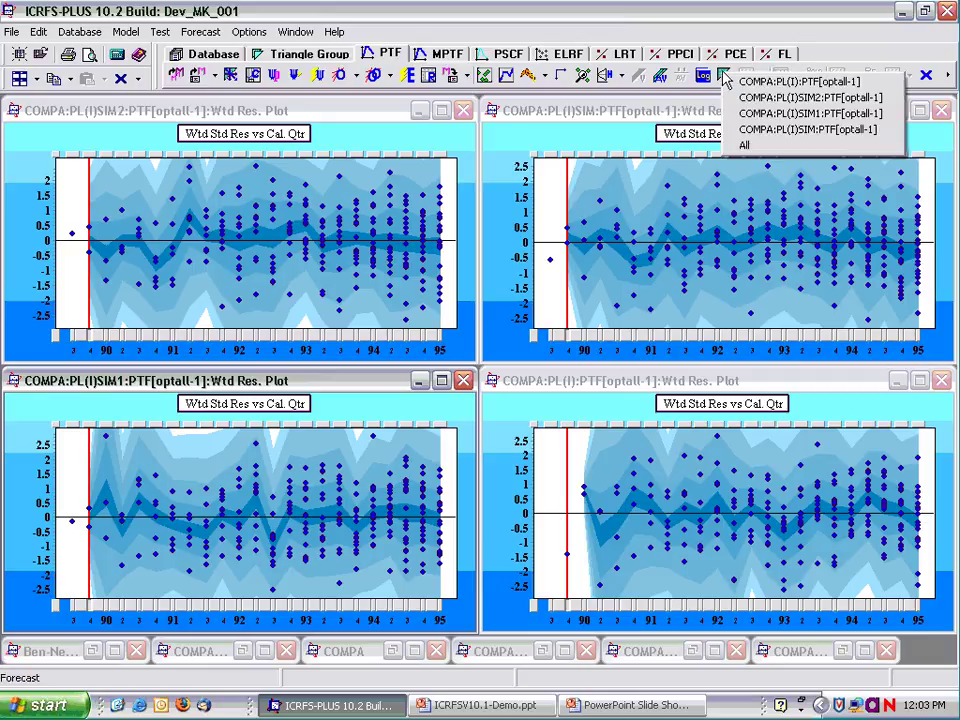
left_click(745, 148)
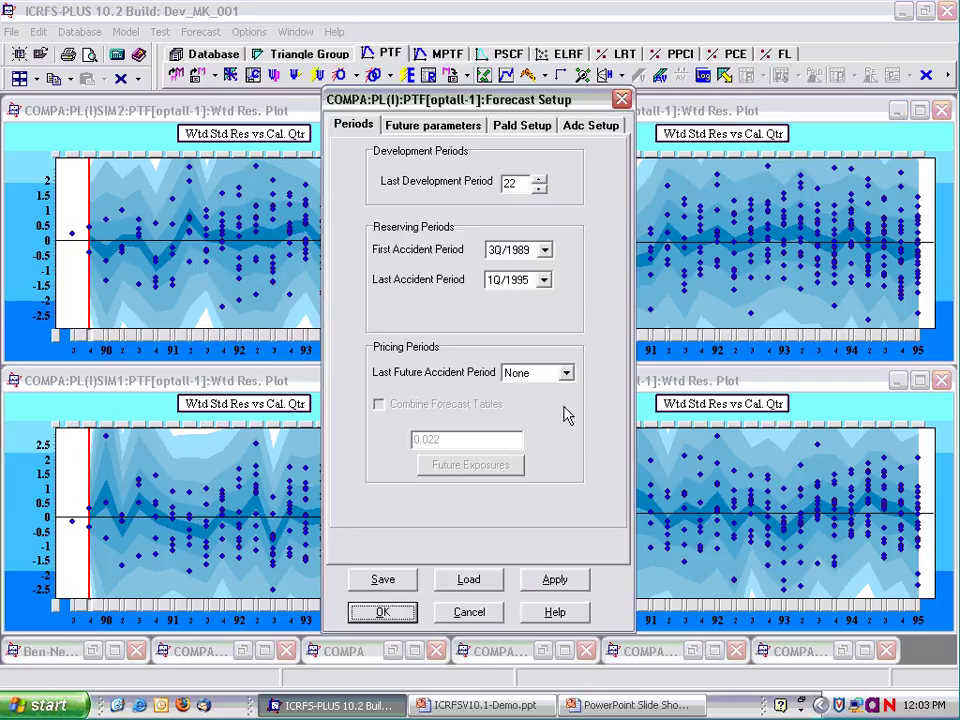
left_click(396, 621)
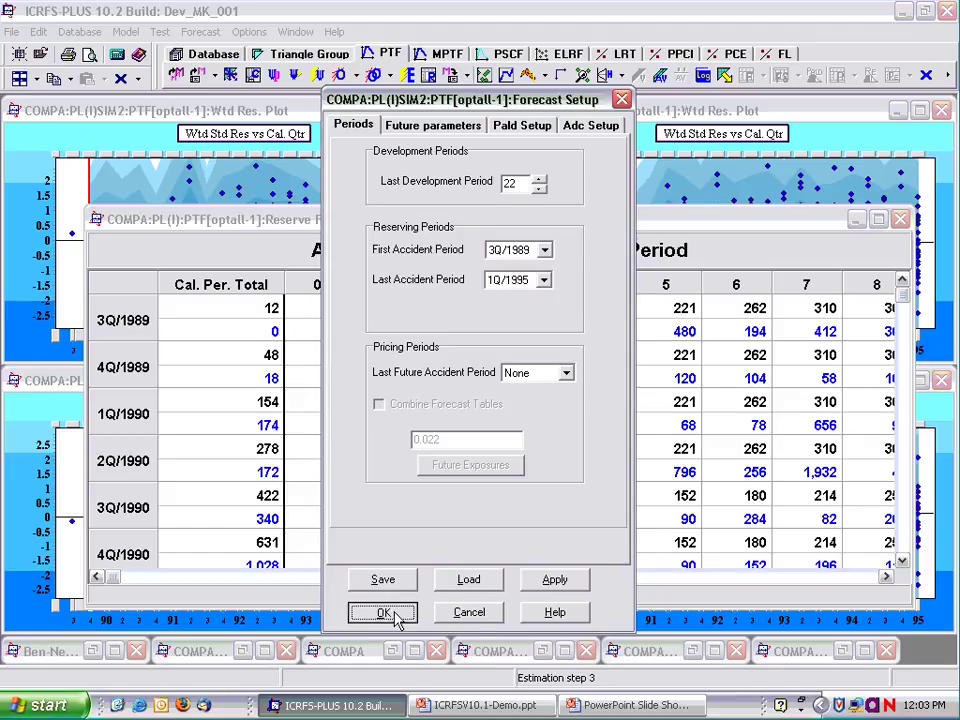
left_click(394, 614)
left_click(394, 613)
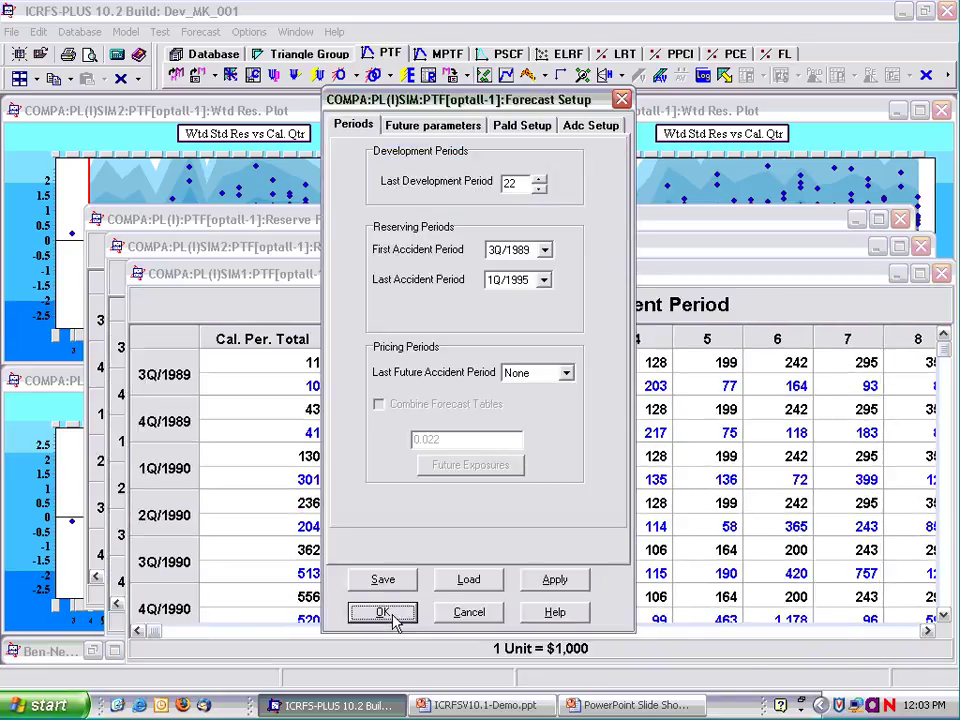
left_click(392, 614)
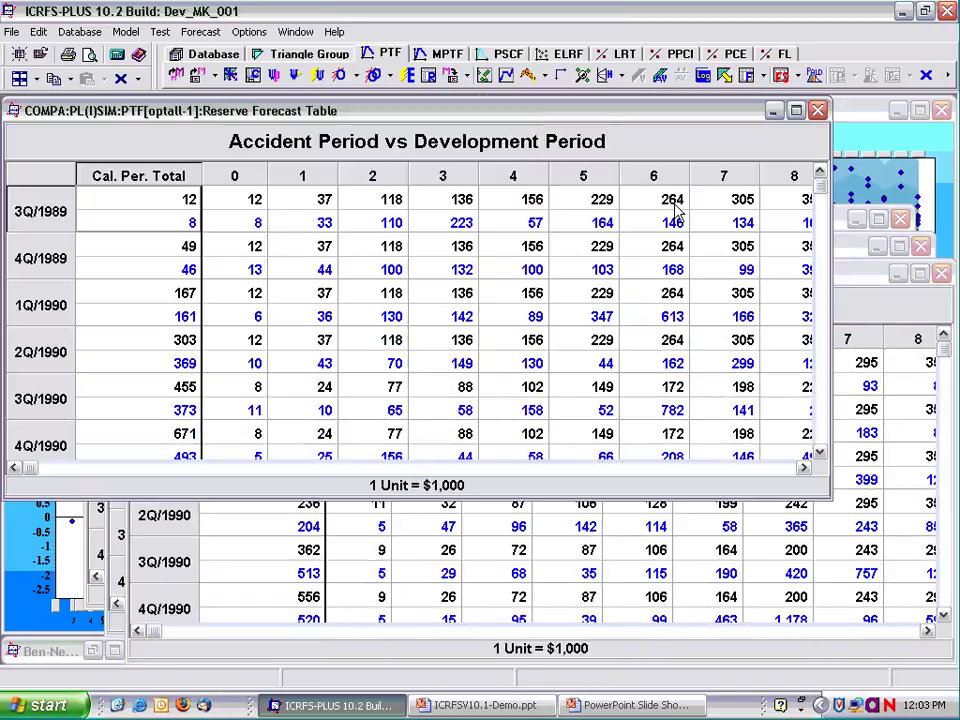
- Open the log books of all four optall models and check the mean and SD reserve in the PL(I) one
left_click(700, 78)
left_click(740, 120)
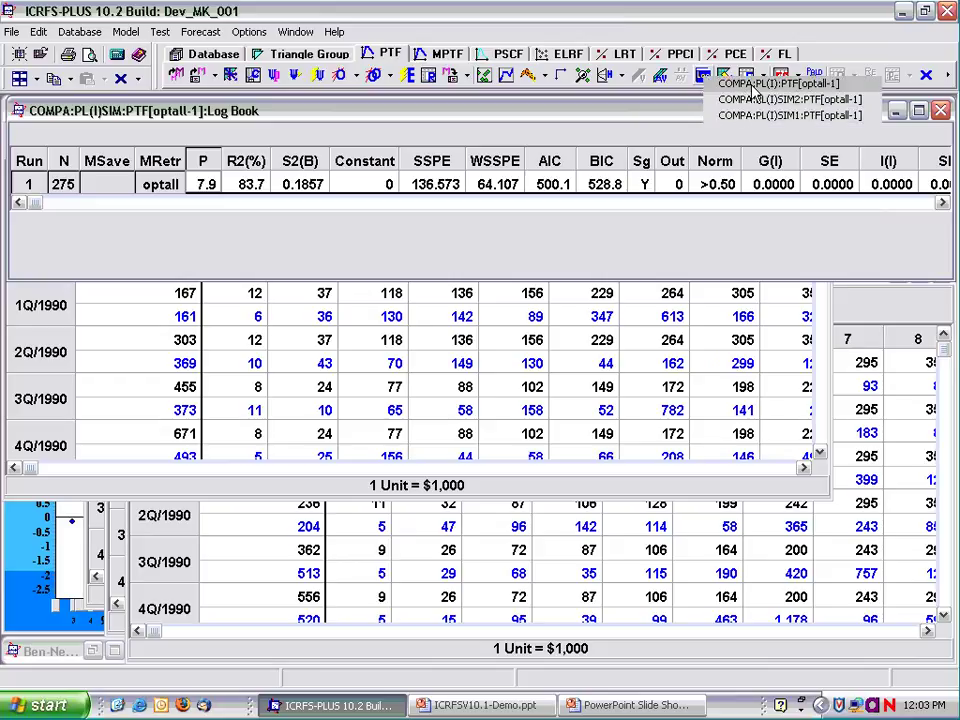
left_click(752, 85)
left_click_drag(680, 120, 452, 363)
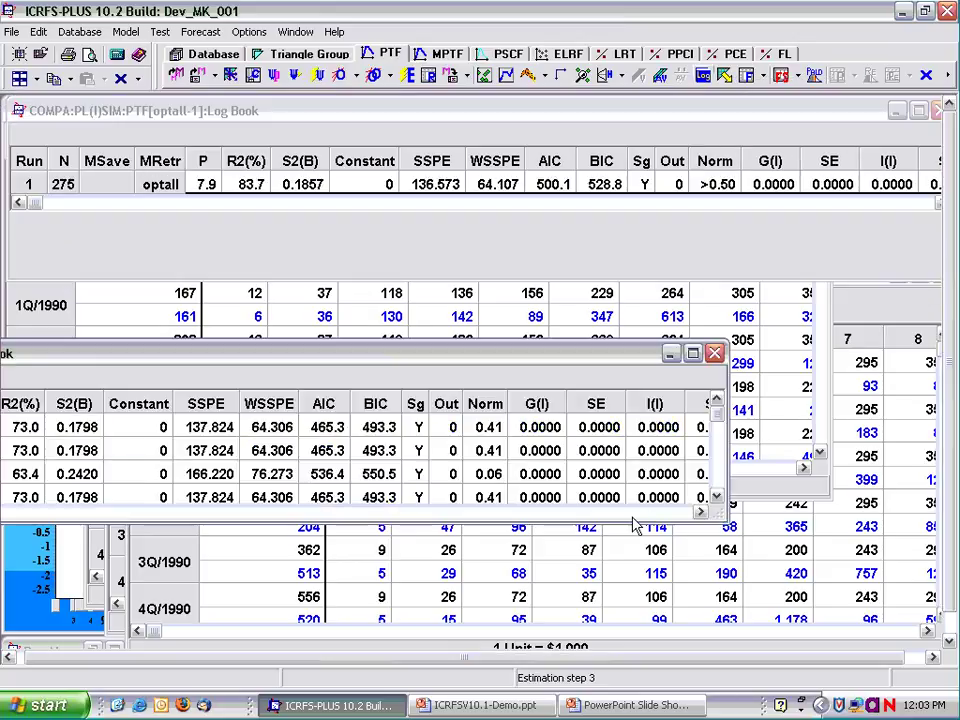
left_click(670, 511)
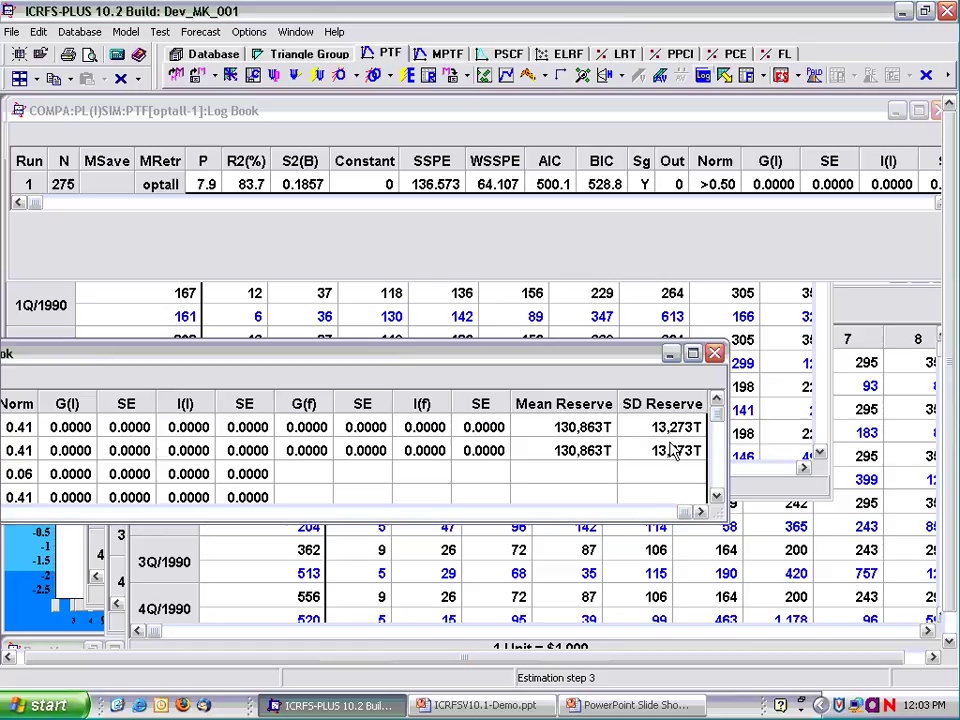
- Check the mean and SD reserve in the PL(I)SIM log book and place that window below for comparison
left_click(752, 110)
left_click_drag(752, 110, 555, 183)
left_click(741, 277)
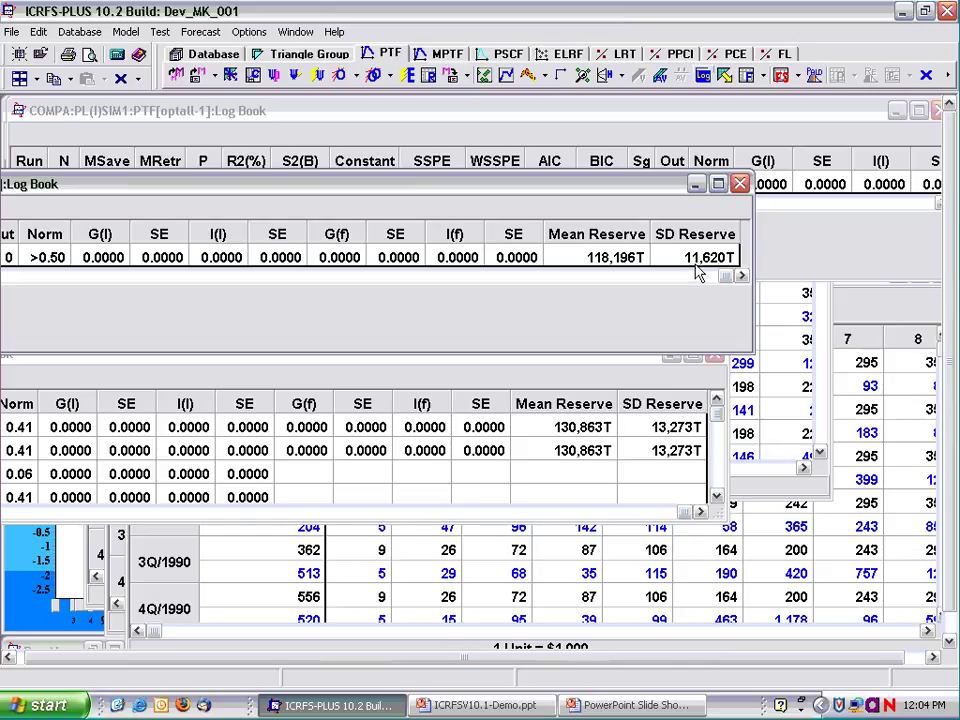
left_click_drag(560, 184, 478, 286)
left_click_drag(478, 362, 393, 390)
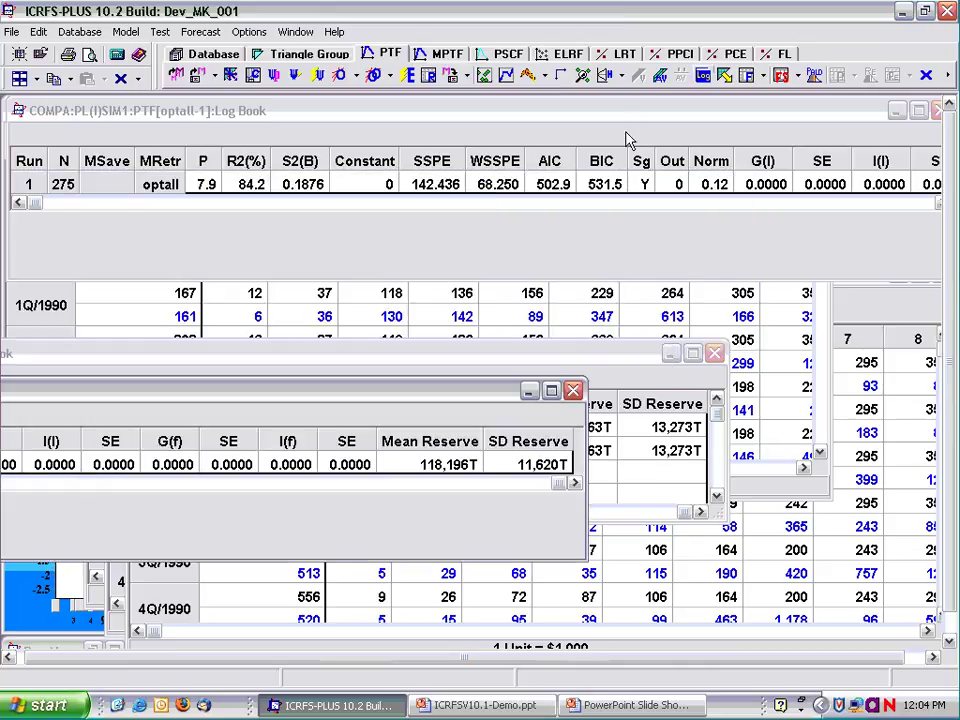
- Compare the mean and SD reserves in the PL(I)SIM1 and PL(I)SIM2 log books with the other two
left_click_drag(640, 115, 475, 208)
left_click(752, 297)
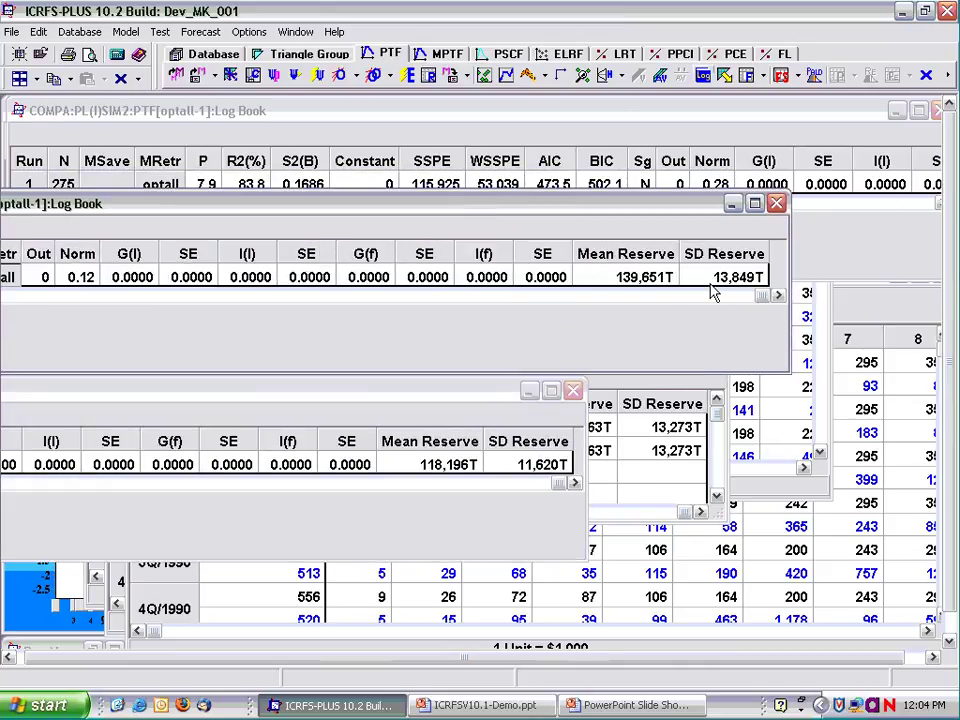
left_click_drag(640, 215, 558, 383)
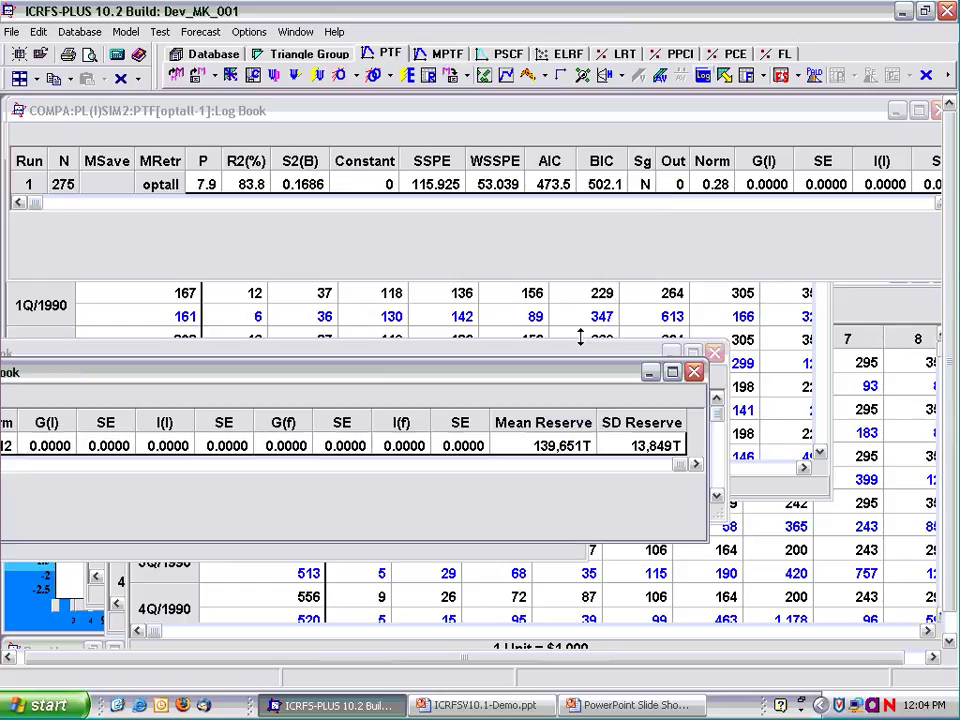
left_click_drag(497, 108, 338, 224)
left_click(748, 318)
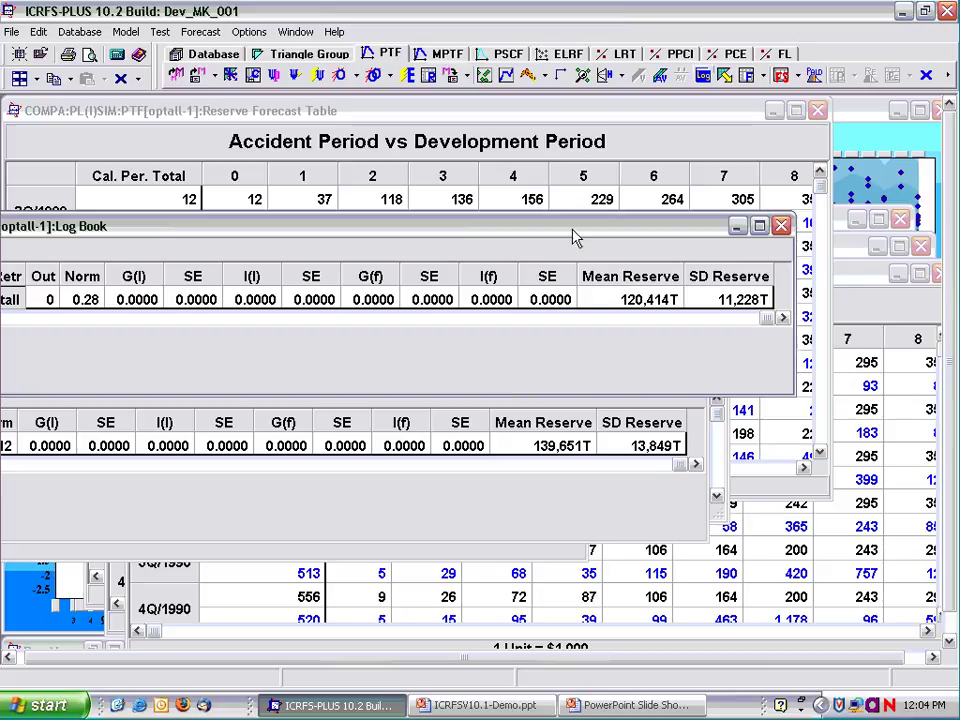
- Show the model displays of all four optall models and move the PL(I)SIM1 window aside to compare trends
left_click(507, 76)
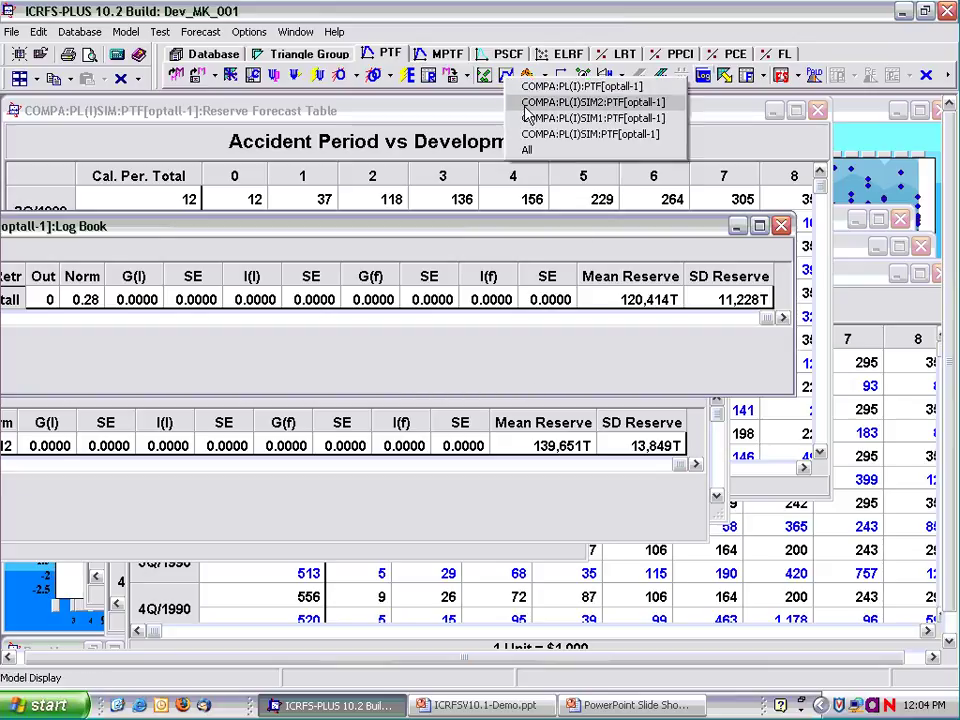
left_click(527, 150)
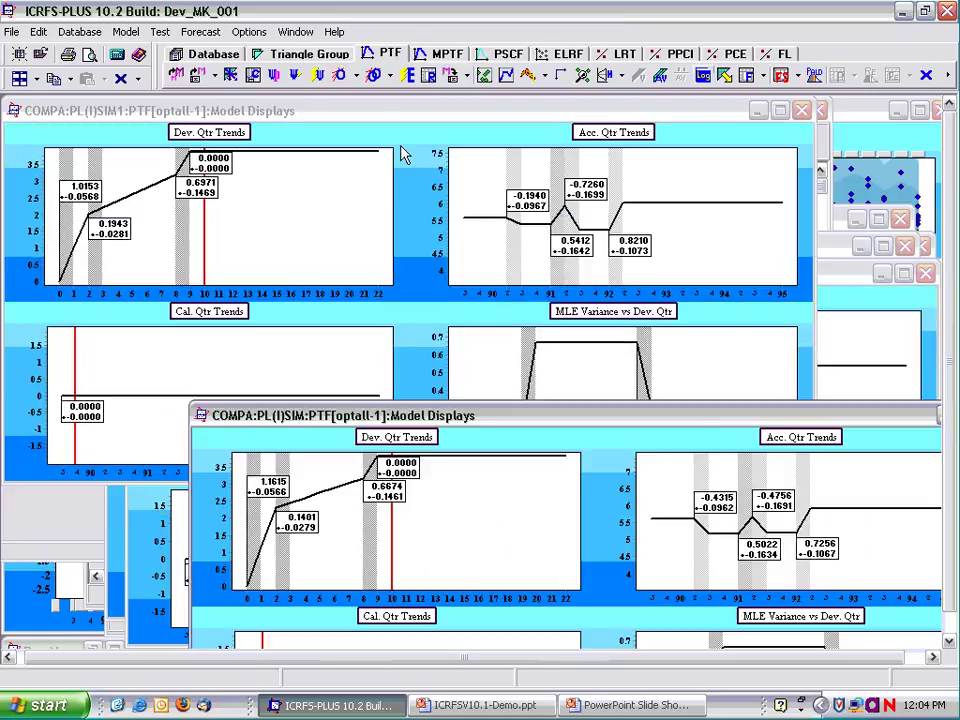
left_click_drag(388, 111, 492, 258)
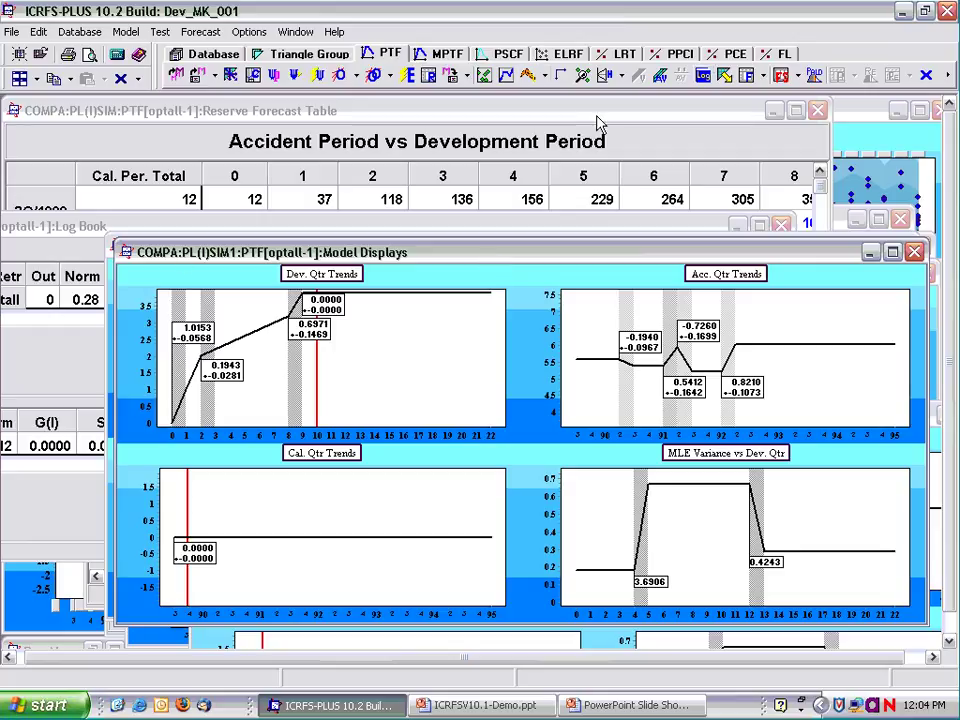
- Open the ELRF module for the cumulative triangle PL(C) of COMPA, dismissing the information message
left_click(316, 60)
left_click(133, 424)
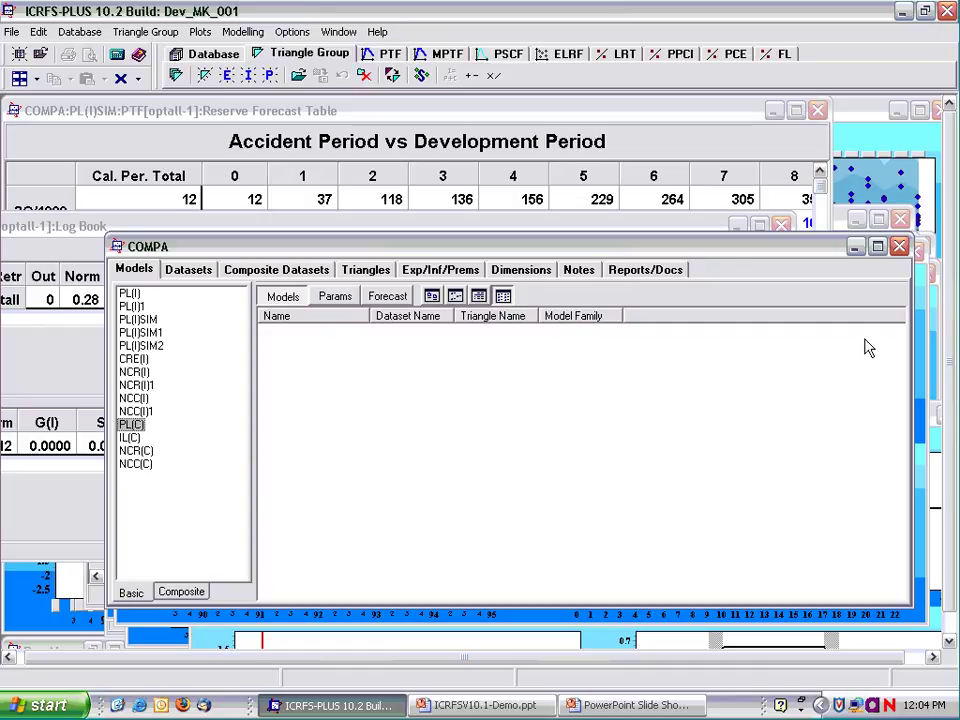
left_click(567, 56)
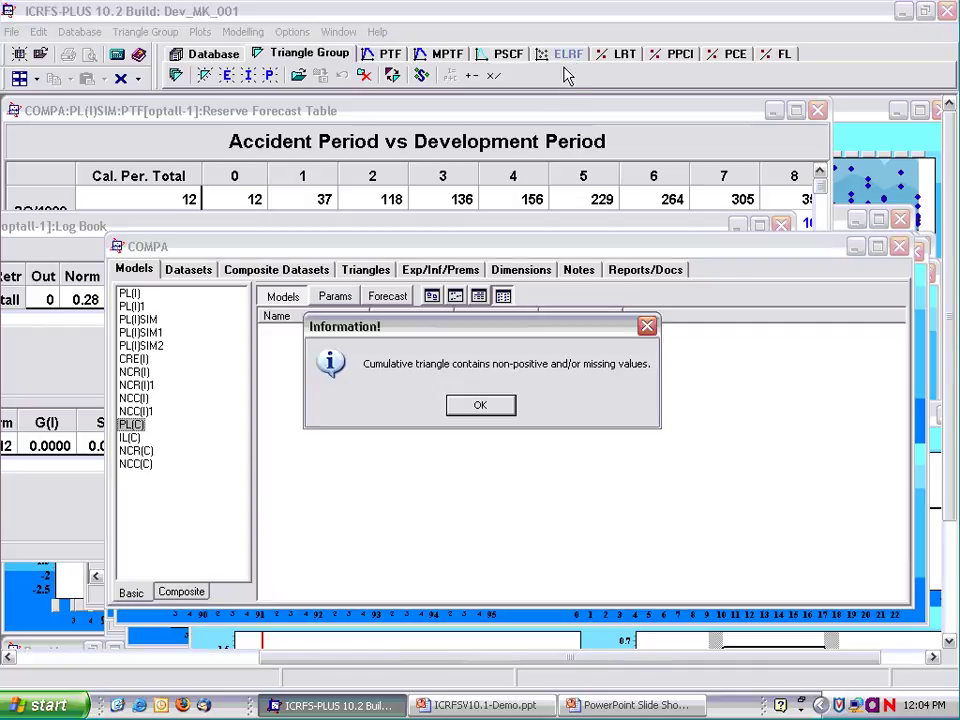
left_click(481, 406)
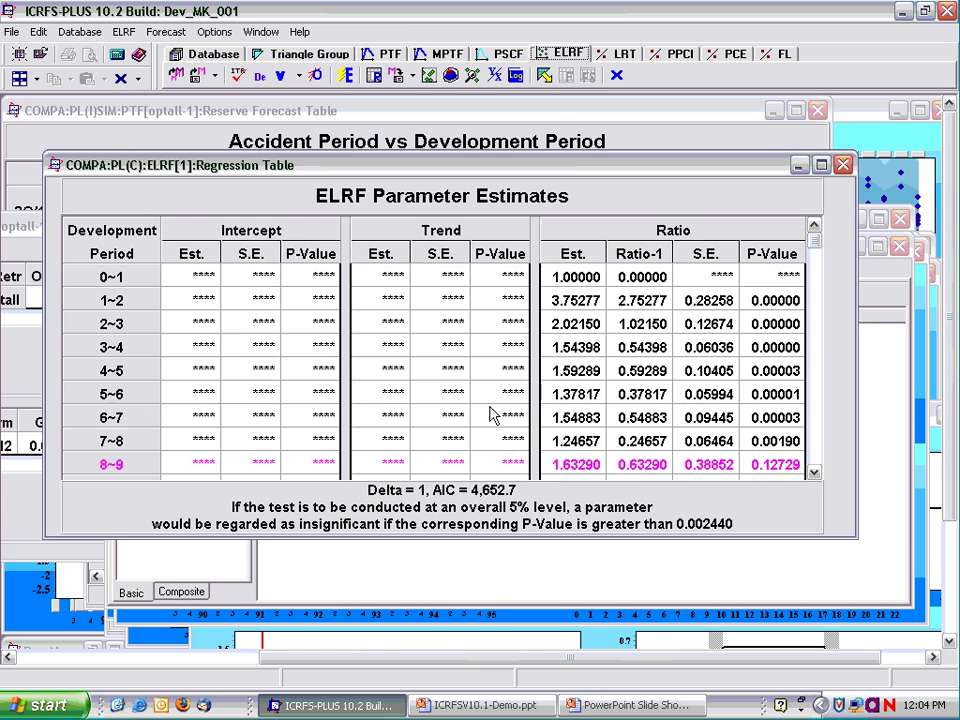
- Examine the ELRF weighted residual plots of PL(C) full size, and its Y/X plots up to Cum.(4) vs Cum.(3)
left_click(429, 75)
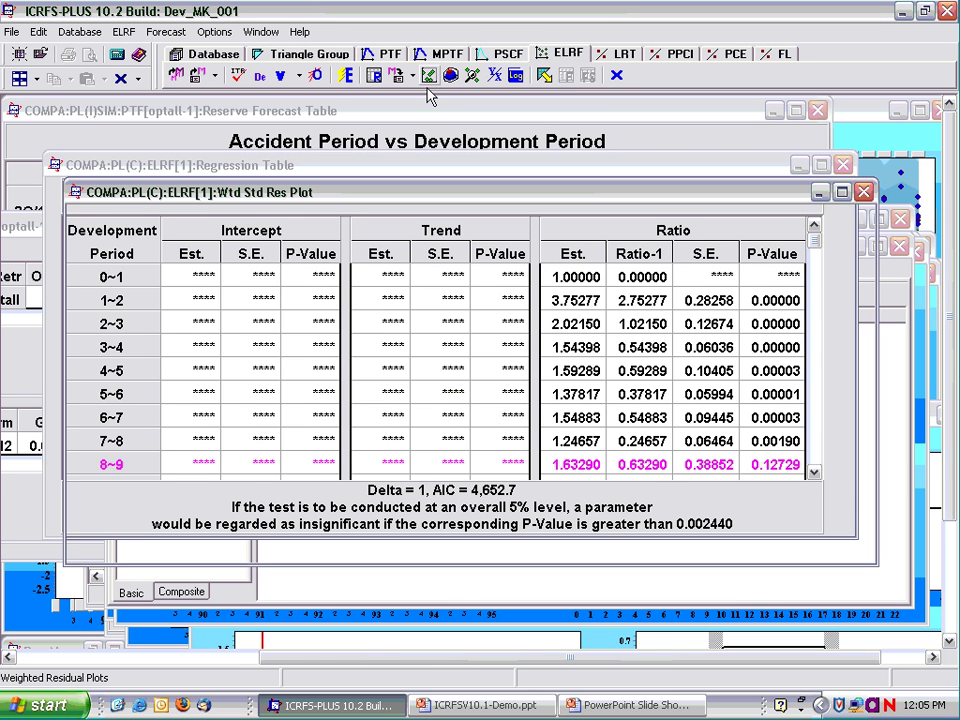
left_click(841, 192)
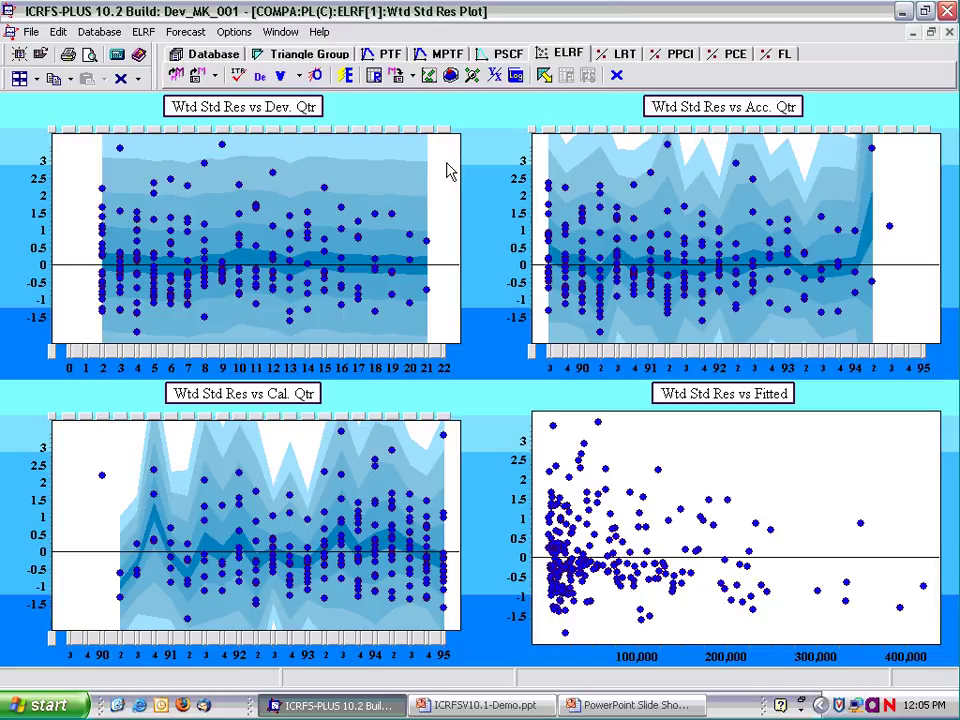
left_click(373, 75)
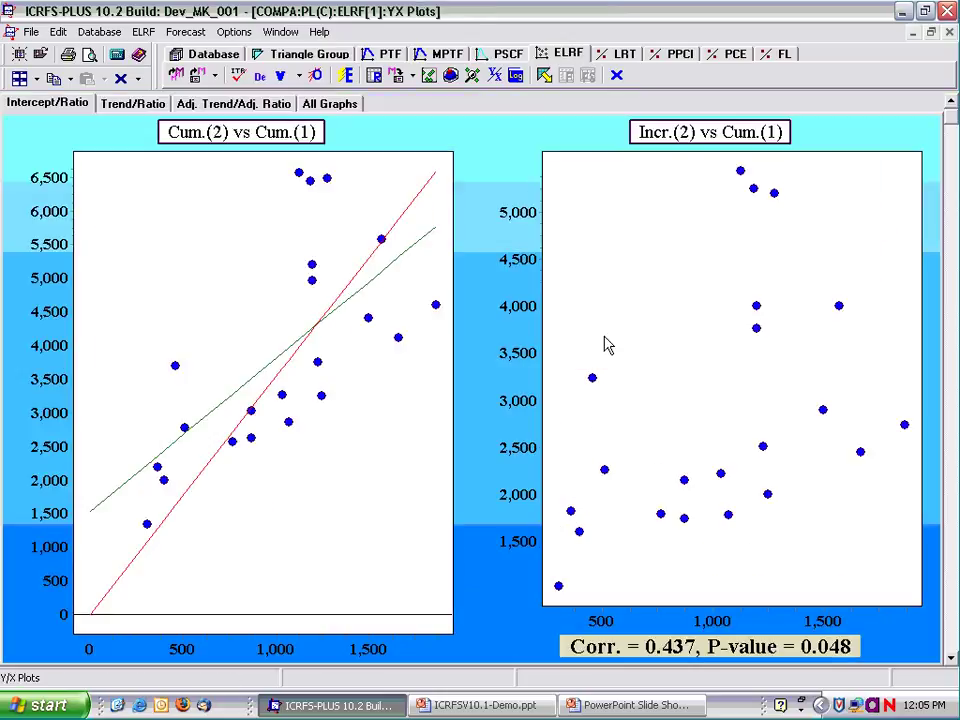
left_click(951, 657)
left_click(951, 657)
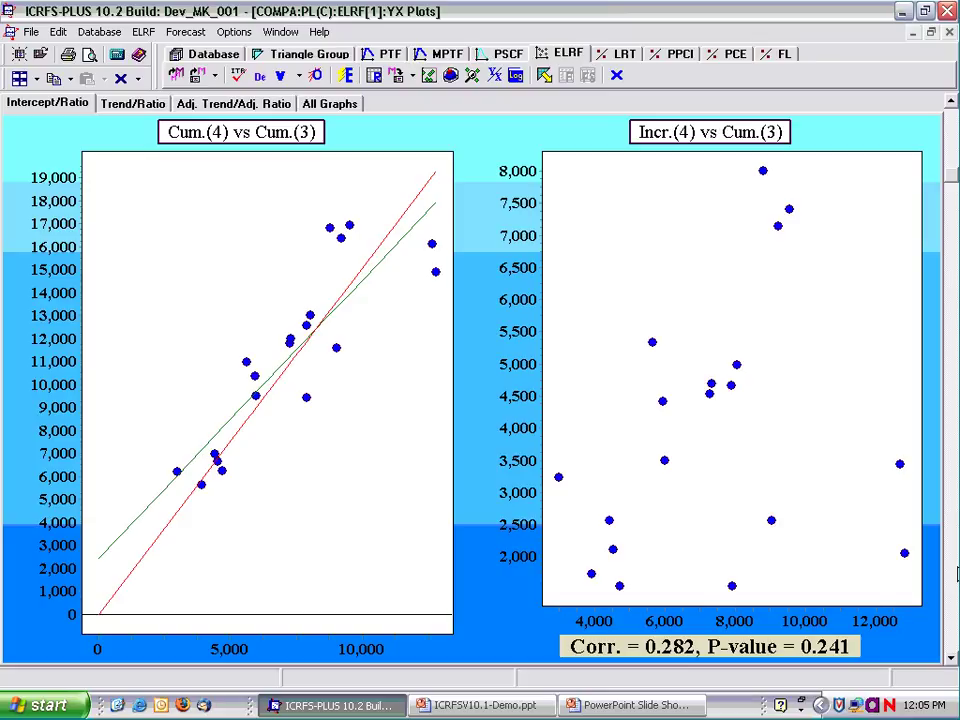
- Return to the optall PTF model displays of PL(I) to review its trends, and switch to the PowerPoint slide show
left_click(375, 58)
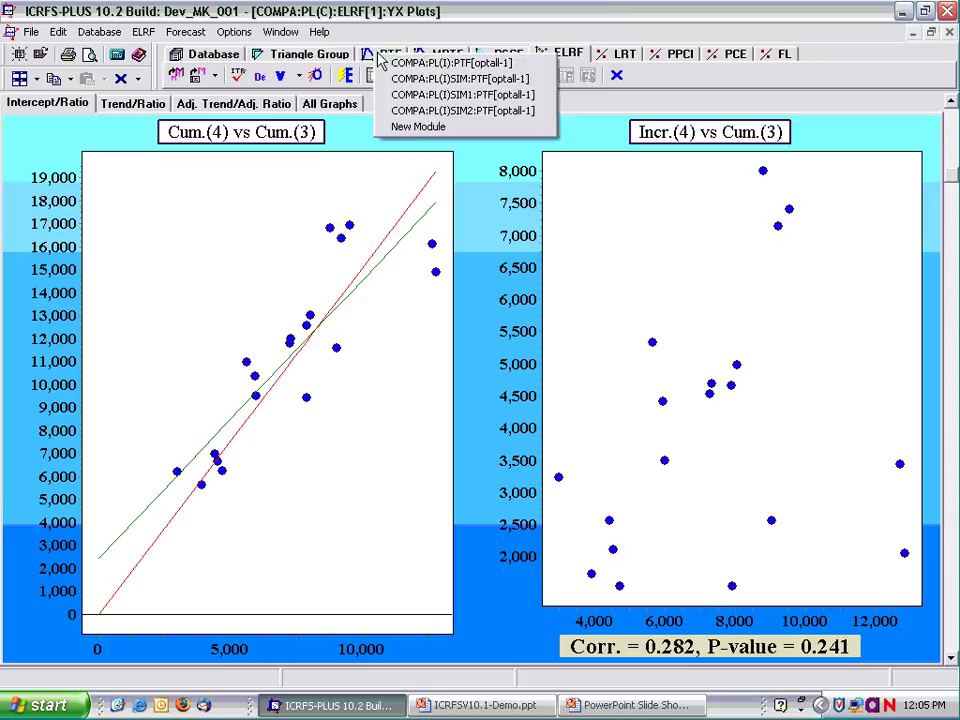
left_click(400, 65)
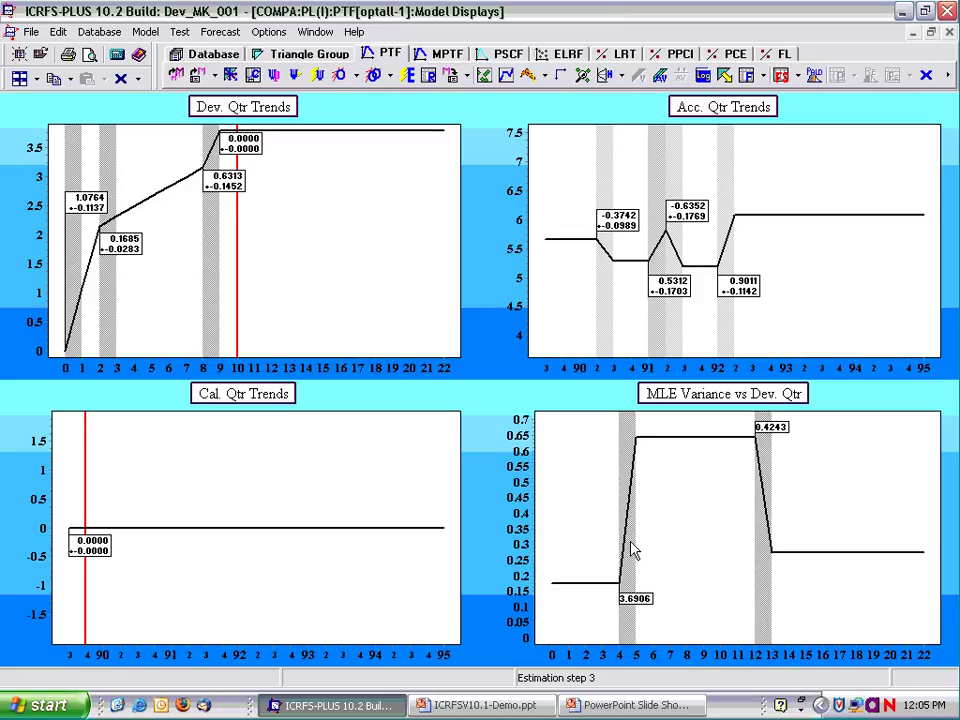
key("alt+Tab")
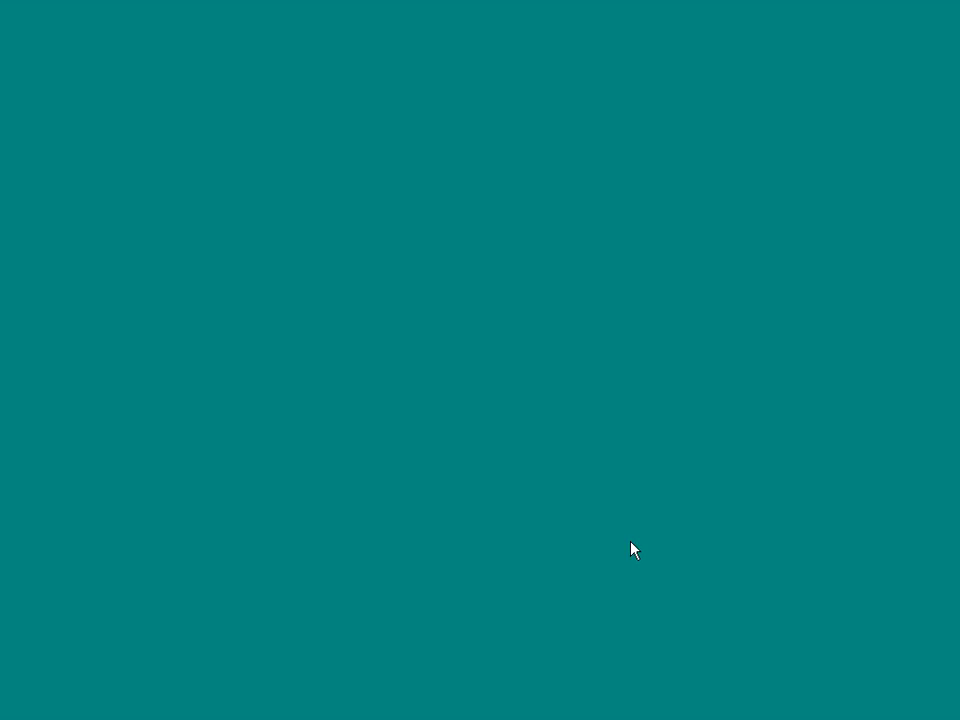